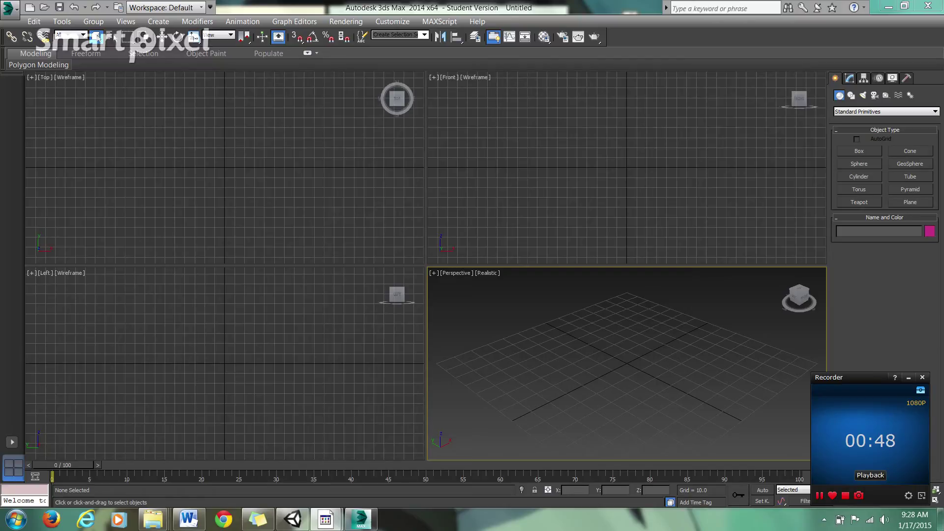
# Step: Create a box in the Top view, about 98 long, 97 wide and 77 high
pyautogui.click(858, 151)
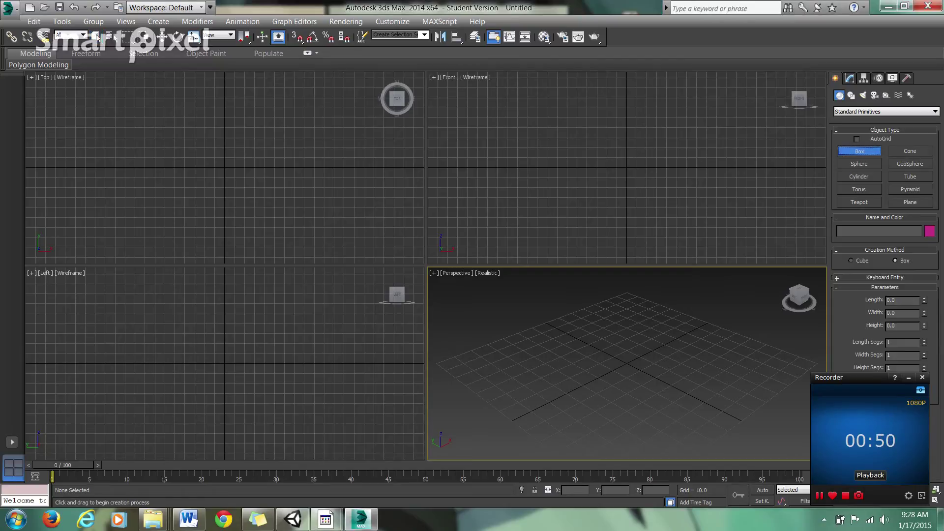
pyautogui.moveTo(283, 128); pyautogui.dragTo(186, 225)
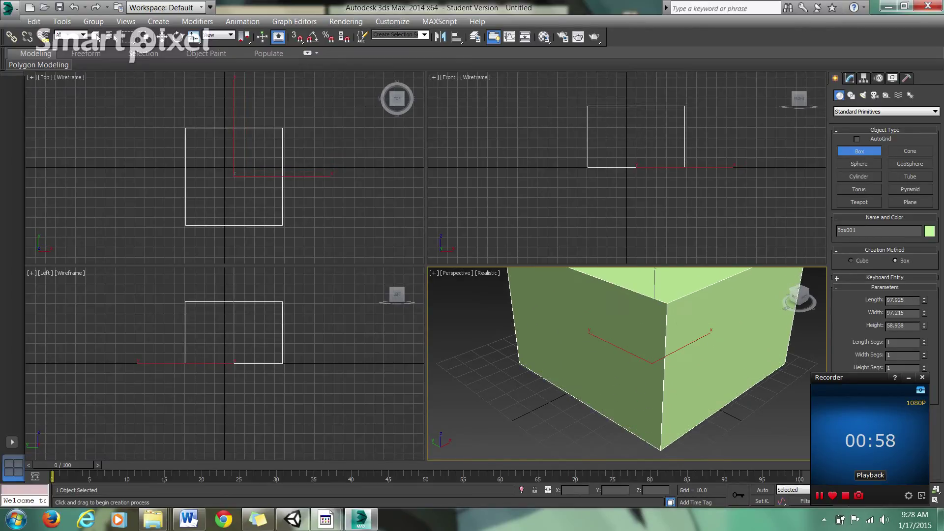
pyautogui.moveTo(652, 364); pyautogui.dragTo(632, 418, button='middle')
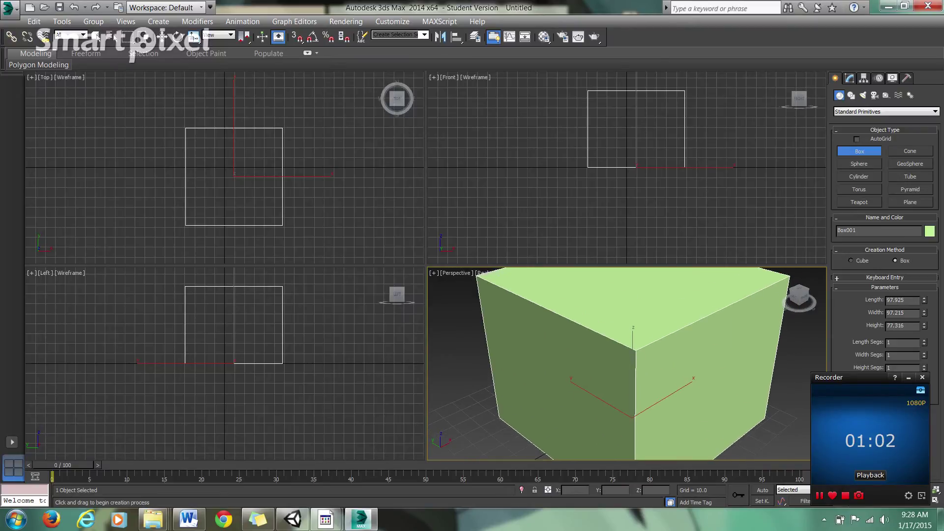
pyautogui.scroll(-5, 627, 364)
pyautogui.moveTo(775, 405); pyautogui.dragTo(740, 386)
pyautogui.moveTo(740, 386); pyautogui.dragTo(632, 348, button='middle')
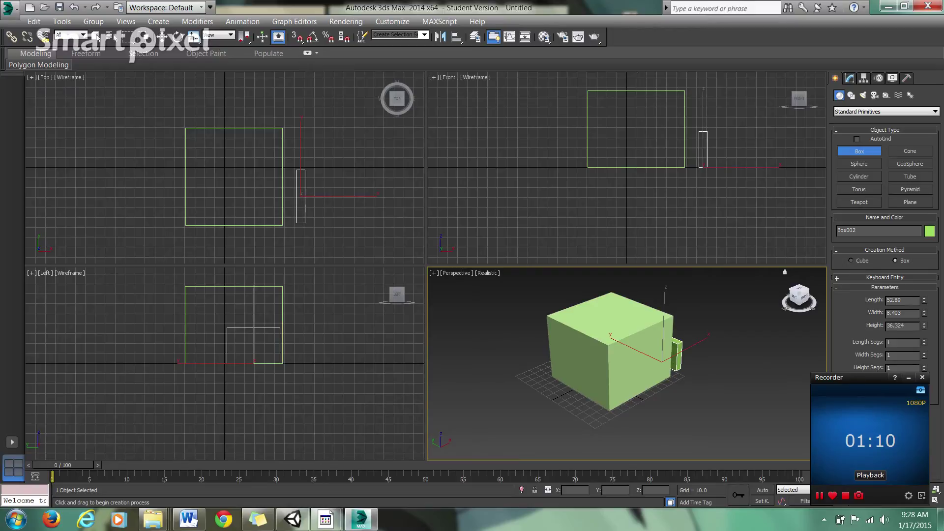
pyautogui.moveTo(836, 377); pyautogui.dragTo(245, 350)
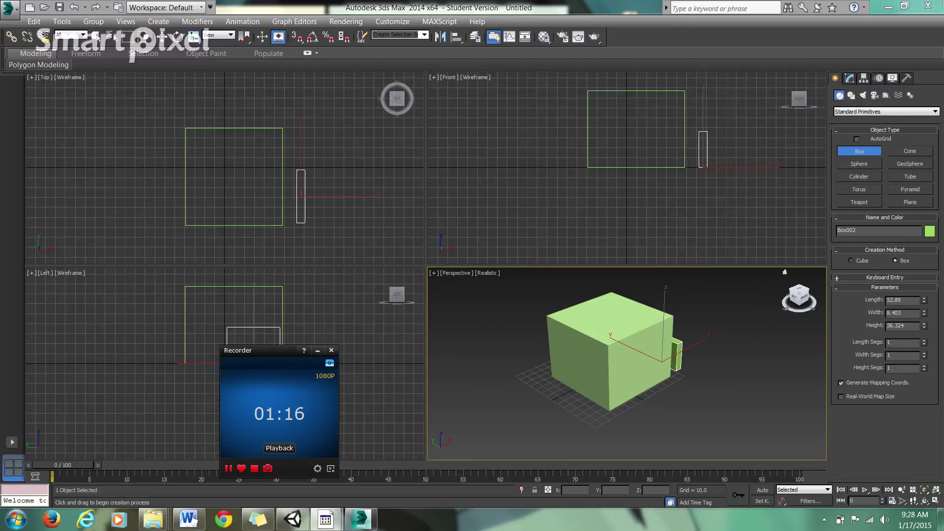
pyautogui.moveTo(924, 340); pyautogui.dragTo(925, 335)
pyautogui.click(628, 370)
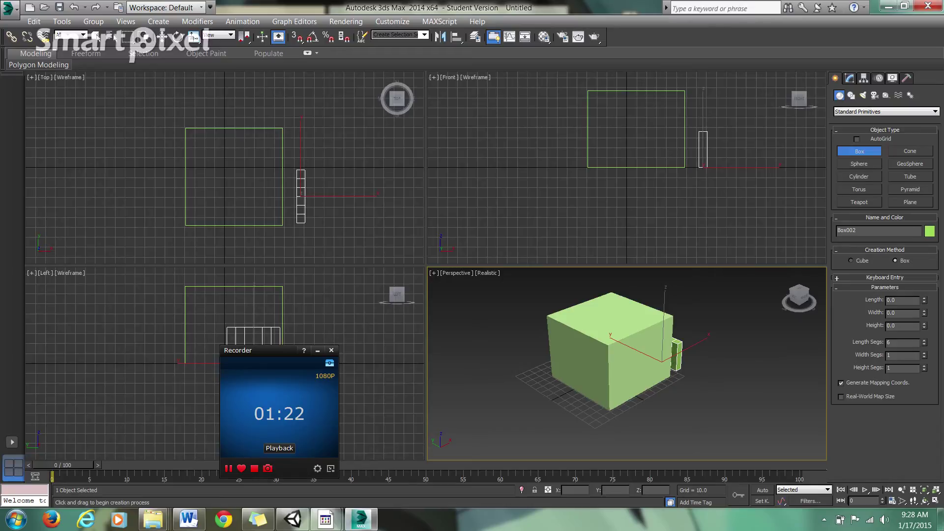
pyautogui.press('Delete')
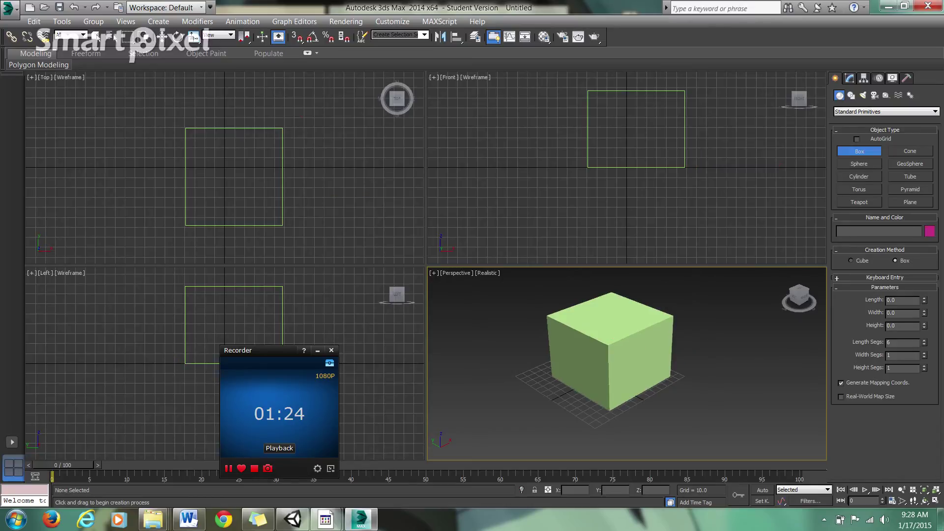
# Step: Select the green box and set its length segments to 5
pyautogui.click(96, 36)
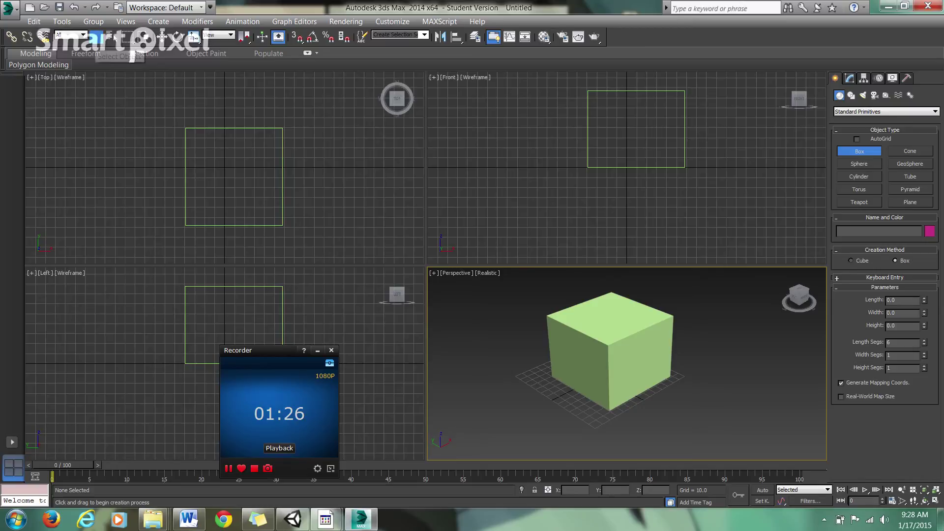
pyautogui.click(627, 348)
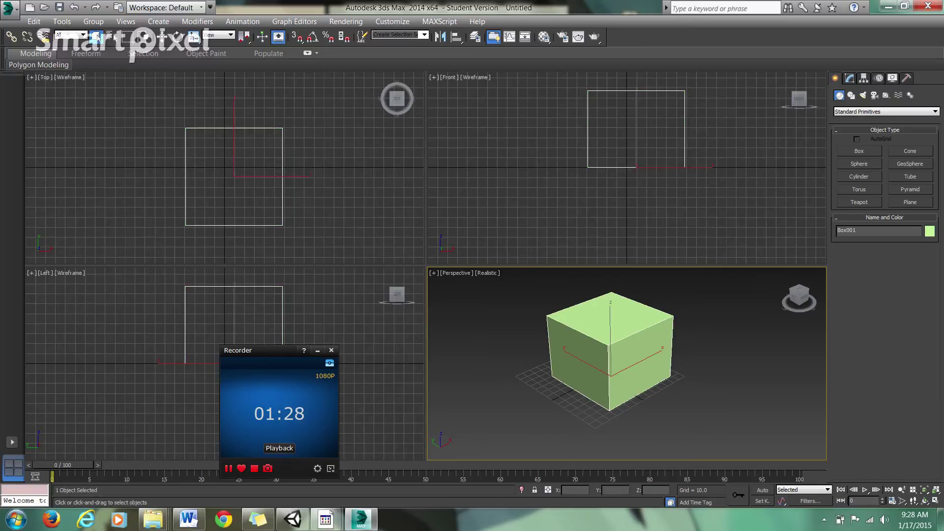
pyautogui.click(850, 78)
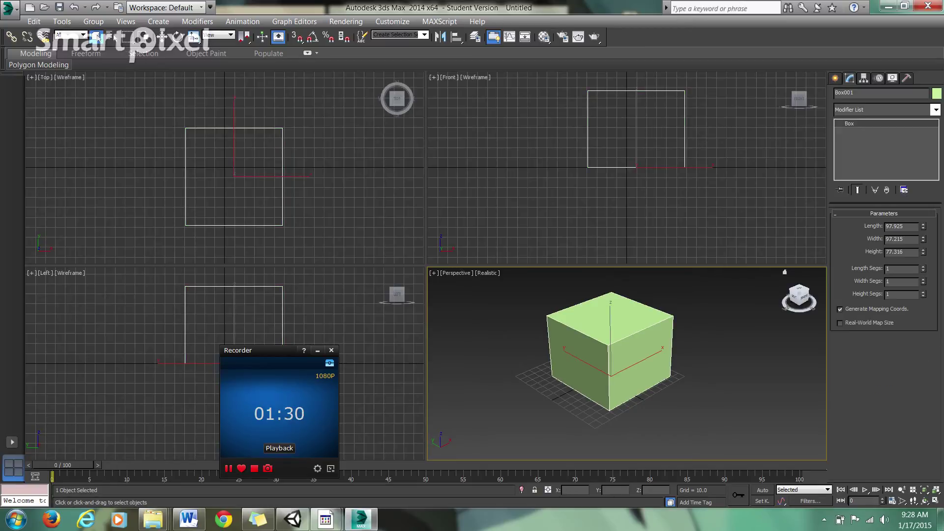
pyautogui.click(923, 267)
pyautogui.click(923, 266)
pyautogui.click(923, 266)
pyautogui.click(923, 267)
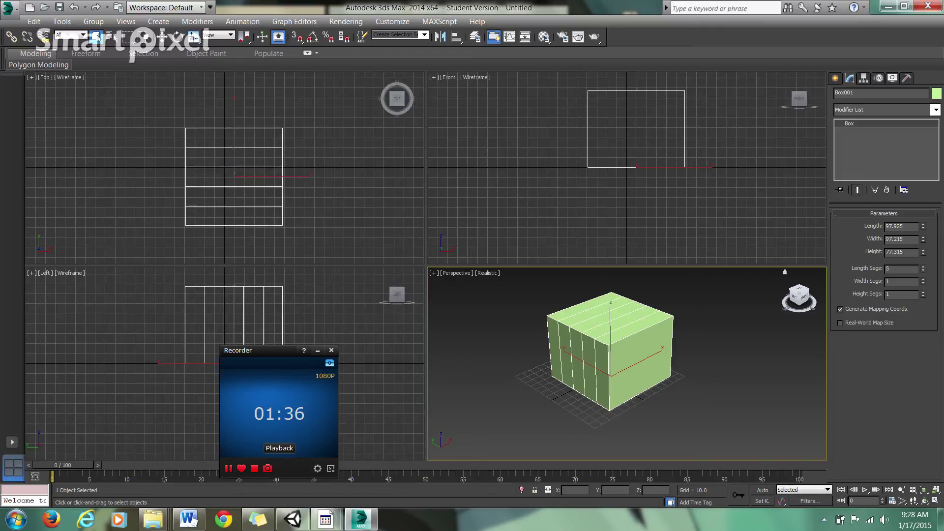
# Step: Set the green box's width segments and height segments to 5 each
pyautogui.click(923, 279)
pyautogui.click(924, 280)
pyautogui.click(923, 279)
pyautogui.click(923, 279)
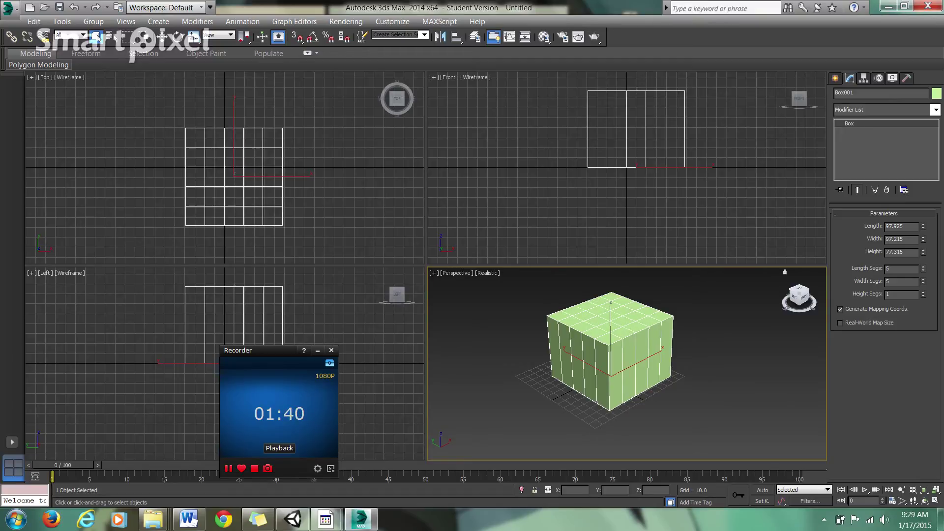
pyautogui.click(923, 292)
pyautogui.click(923, 292)
pyautogui.click(923, 292)
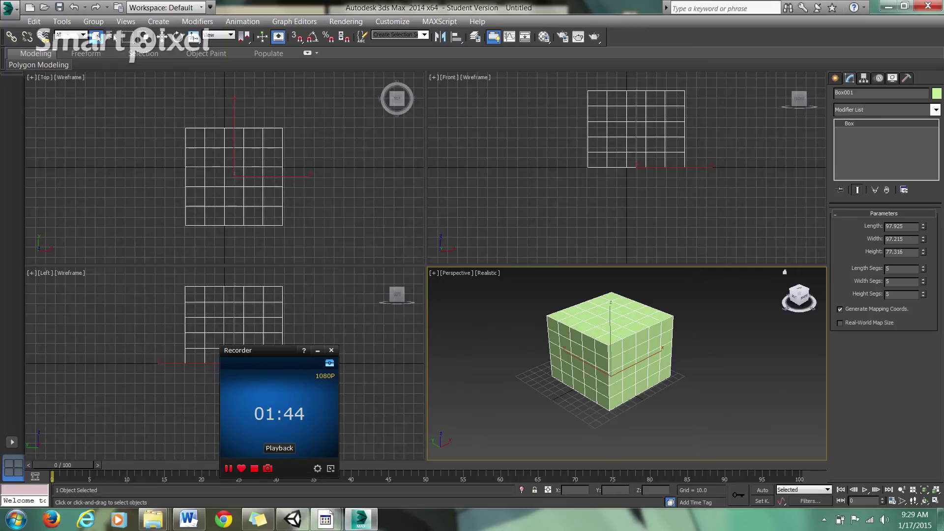
# Step: Create a tube beside the box with radii of about 82 and 39 and a height of about 88
pyautogui.moveTo(802, 297)
pyautogui.mouseDown()
pyautogui.moveTo(782, 317)
pyautogui.moveTo(737, 290)
pyautogui.moveTo(718, 295)
pyautogui.moveTo(654, 344)
pyautogui.moveTo(673, 300)
pyautogui.moveTo(693, 295)
pyautogui.moveTo(717, 322)
pyautogui.moveTo(731, 313)
pyautogui.moveTo(742, 345)
pyautogui.moveTo(772, 307)
pyautogui.moveTo(795, 302)
pyautogui.moveTo(777, 291)
pyautogui.moveTo(787, 301)
pyautogui.moveTo(797, 294)
pyautogui.mouseUp()
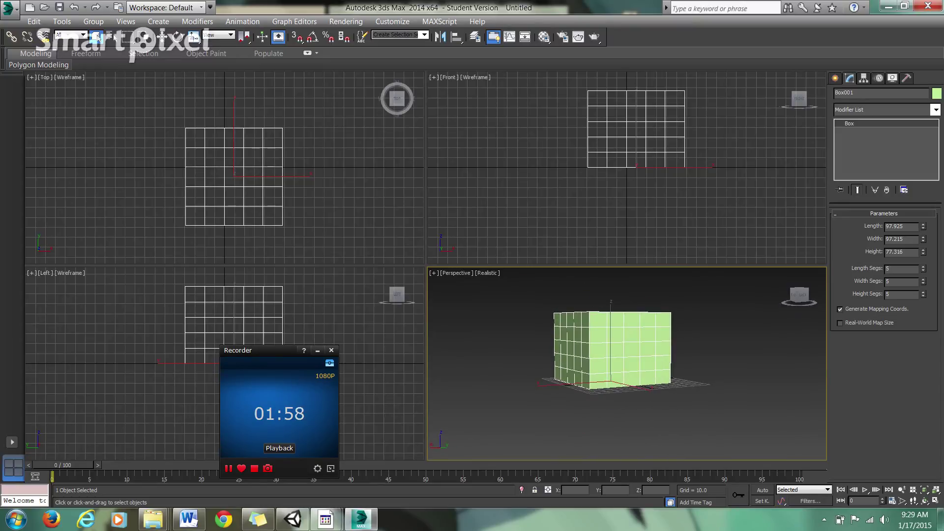
pyautogui.click(835, 78)
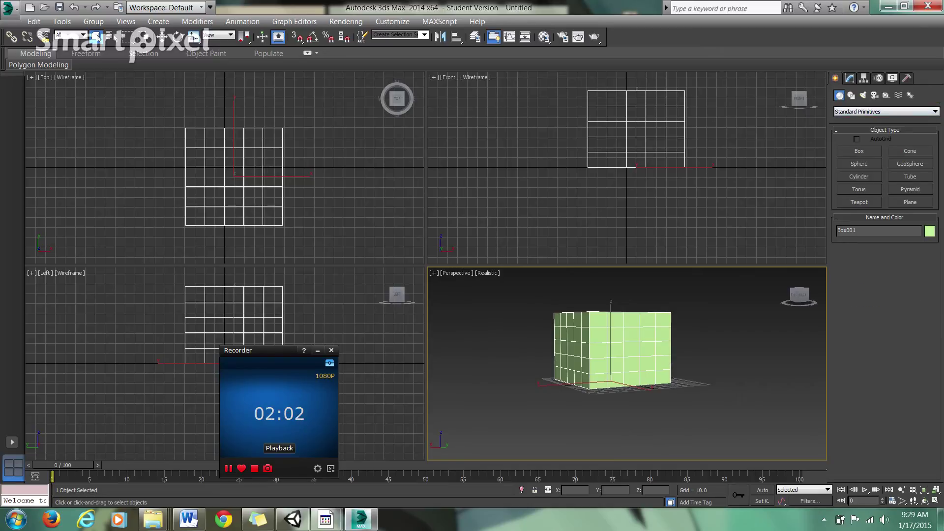
pyautogui.moveTo(802, 295); pyautogui.dragTo(784, 313)
pyautogui.click(910, 176)
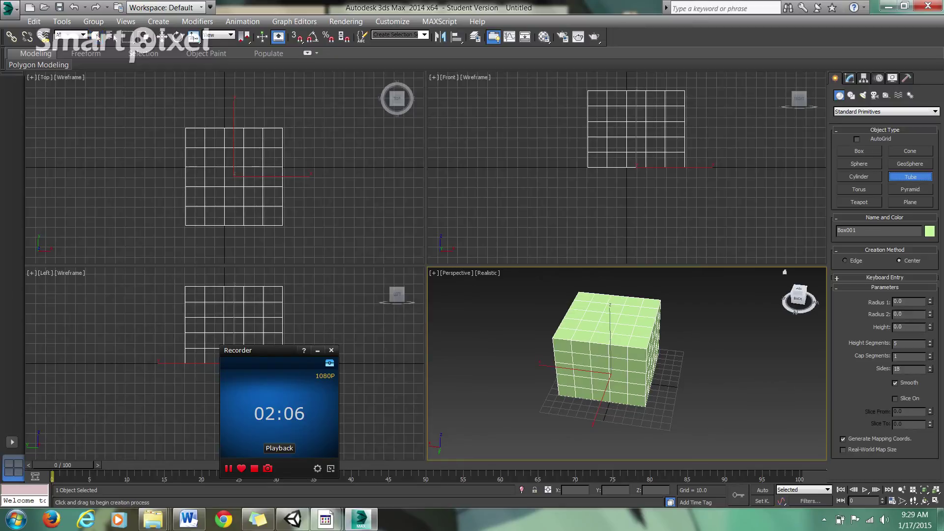
pyautogui.moveTo(106, 261); pyautogui.dragTo(199, 261)
pyautogui.moveTo(800, 360); pyautogui.dragTo(790, 358)
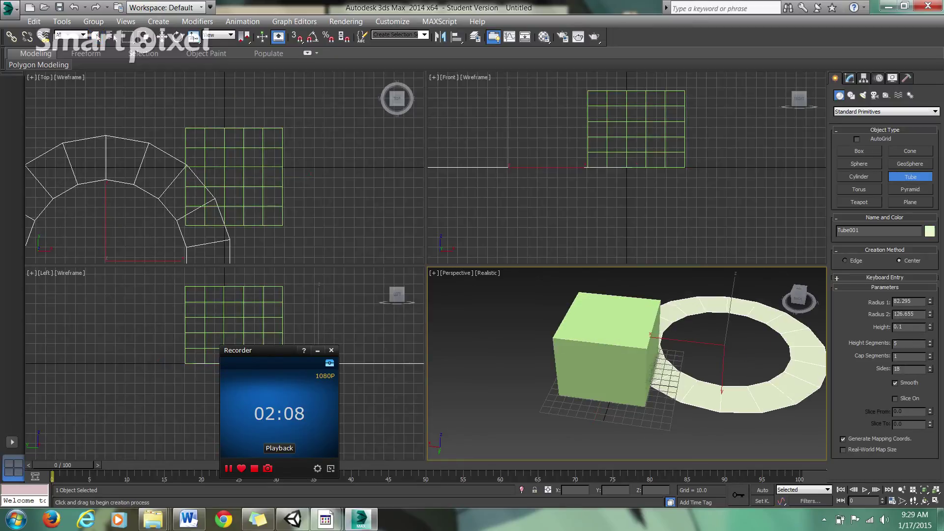
pyautogui.click(746, 357)
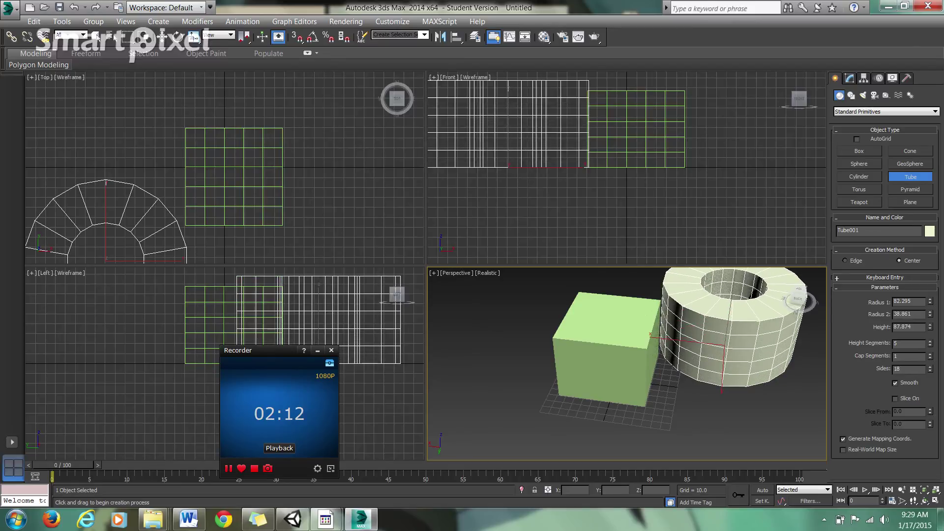
# Step: Create a pyramid in the Top view, on the box's opposite side from the tube, about 86 wide, 84 deep and 57 high
pyautogui.click(910, 189)
pyautogui.moveTo(415, 183); pyautogui.dragTo(329, 101)
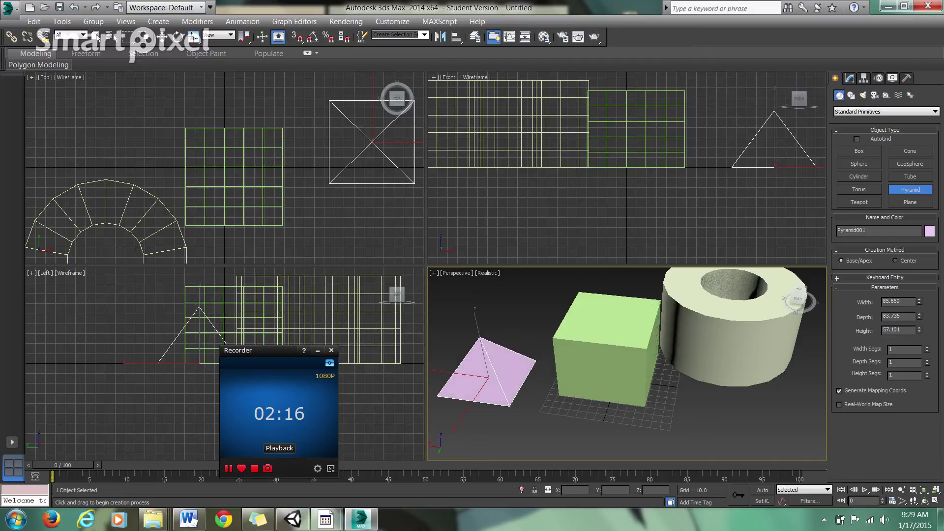
# Step: Create an extended-primitive ChamferBox in front of the tube, about 54 long, 43 wide and 47 high, with a fillet of about 13
pyautogui.moveTo(639, 344); pyautogui.dragTo(559, 298, button='middle')
pyautogui.click(886, 111)
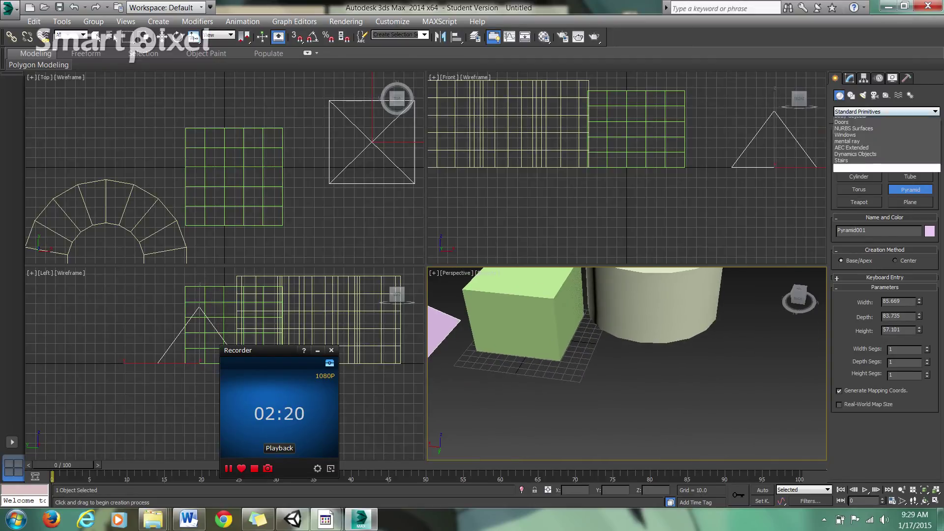
pyautogui.click(866, 128)
pyautogui.click(859, 164)
pyautogui.moveTo(715, 377); pyautogui.dragTo(759, 415)
pyautogui.click(760, 381)
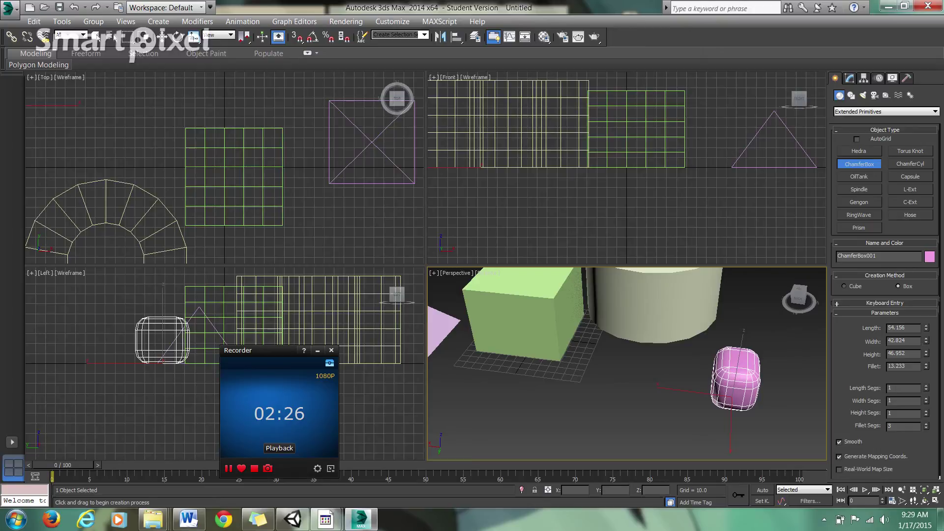
# Step: Create a second ChamferBox near the first, about 46 long, 43 wide and 50 high, with a fillet of about 16
pyautogui.click(624, 413)
pyautogui.moveTo(624, 413); pyautogui.dragTo(665, 454)
pyautogui.click(665, 419)
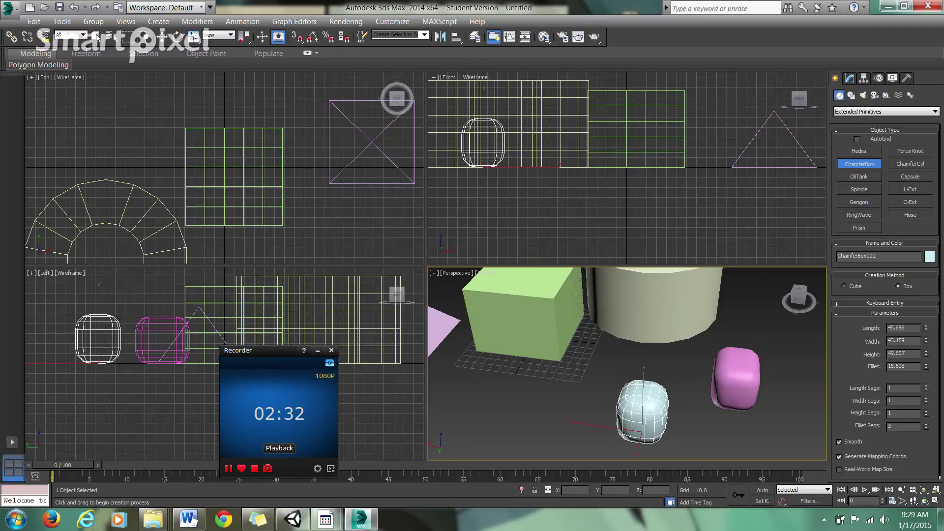
# Step: Create a Spindle in front of the green box with a radius of about 55, height 76 and cap height 34
pyautogui.click(859, 189)
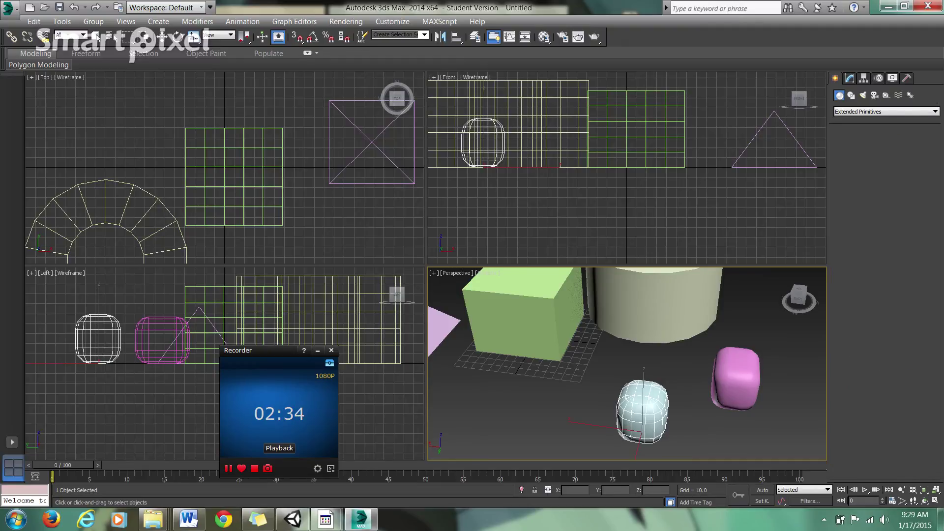
pyautogui.moveTo(503, 396); pyautogui.dragTo(559, 392)
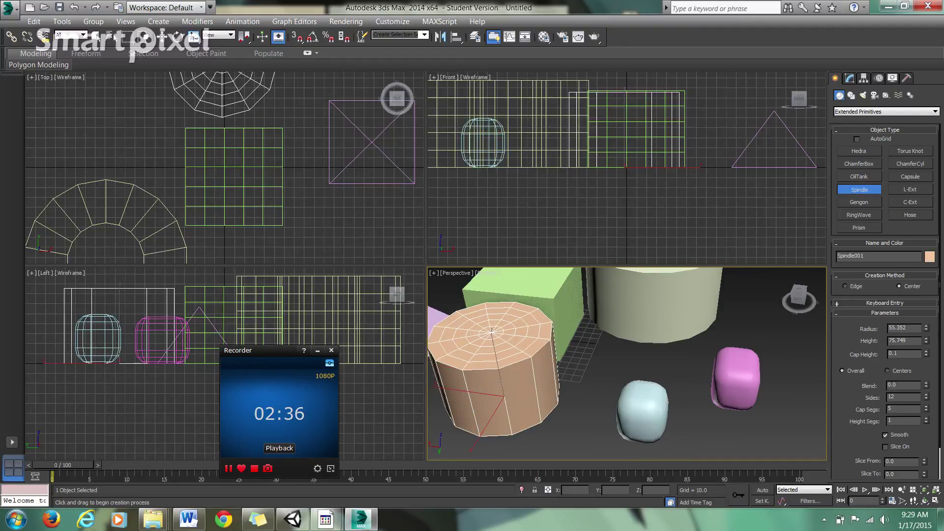
pyautogui.click(554, 328)
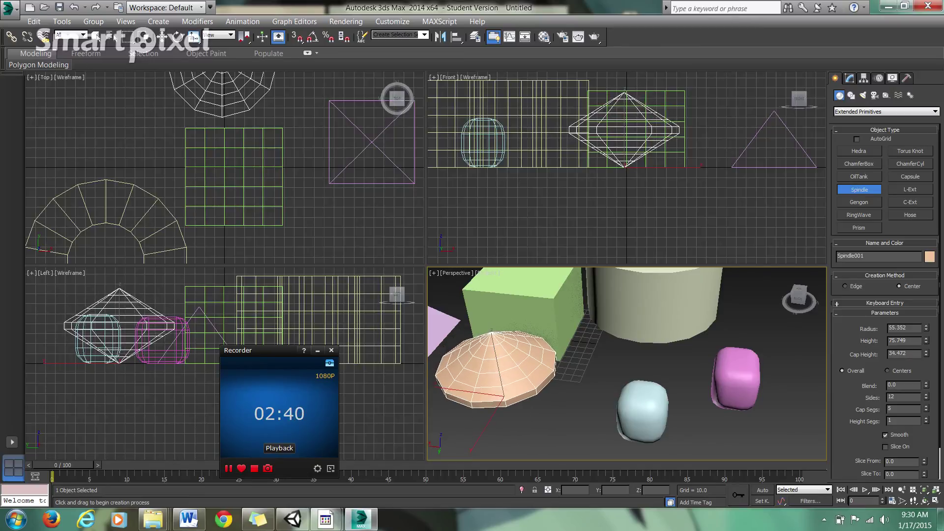
# Step: Create a Prism in front of the spindle with sides of about 20, 127 and 134 and a height of about -63
pyautogui.moveTo(801, 298); pyautogui.dragTo(784, 272)
pyautogui.click(859, 228)
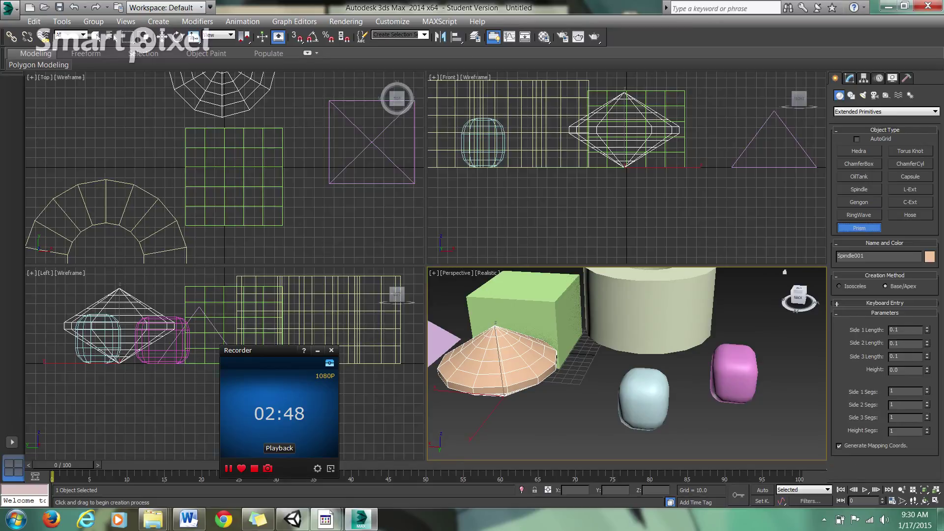
pyautogui.moveTo(527, 422); pyautogui.dragTo(536, 397)
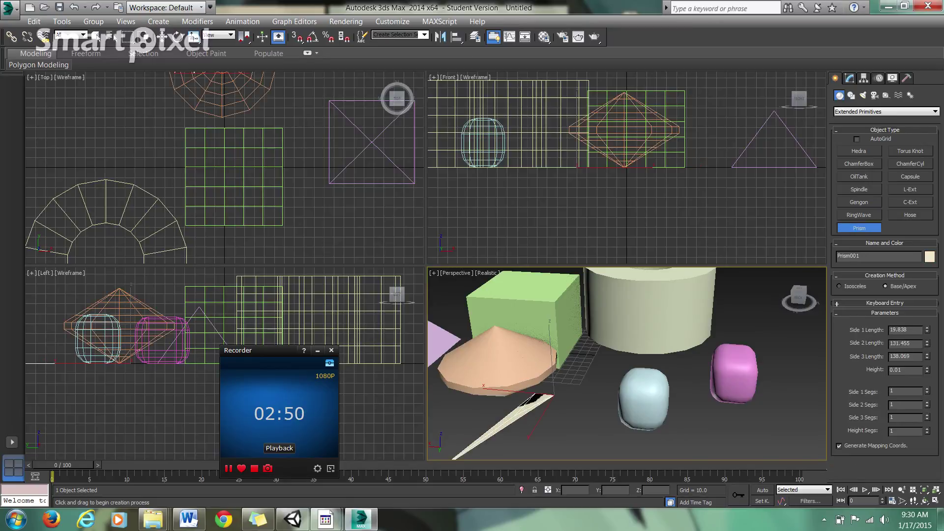
pyautogui.click(453, 459)
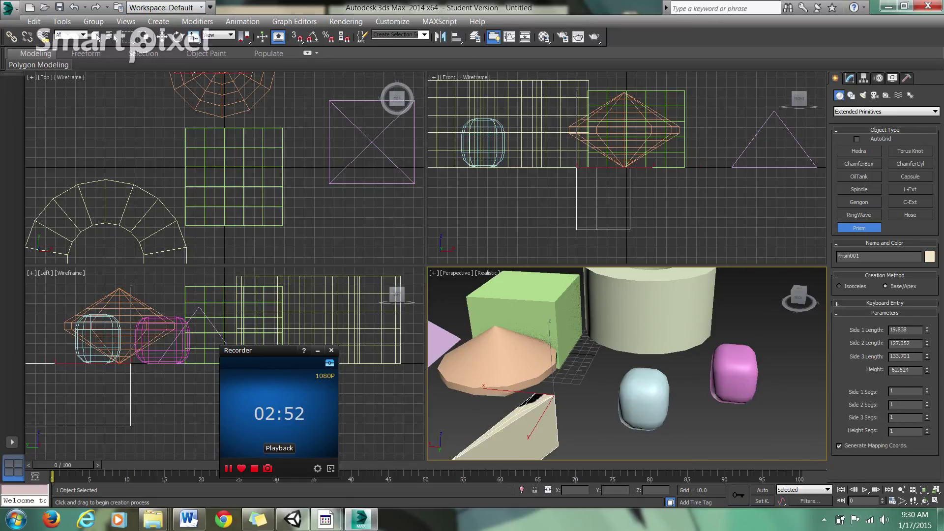
# Step: Create a free Hose about 39 high beside the tube, behind the pink chamfer box
pyautogui.click(909, 215)
pyautogui.moveTo(773, 341); pyautogui.dragTo(811, 348)
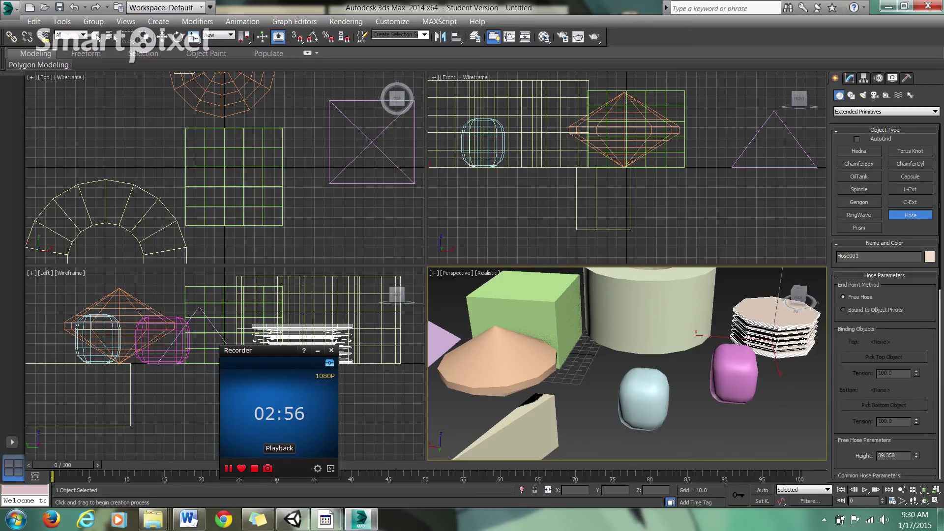
# Step: Create an L-Ext near the pink chamfer box with side length about 47, front length about -12 and height about 37
pyautogui.click(910, 190)
pyautogui.moveTo(717, 445); pyautogui.dragTo(718, 383)
pyautogui.click(713, 381)
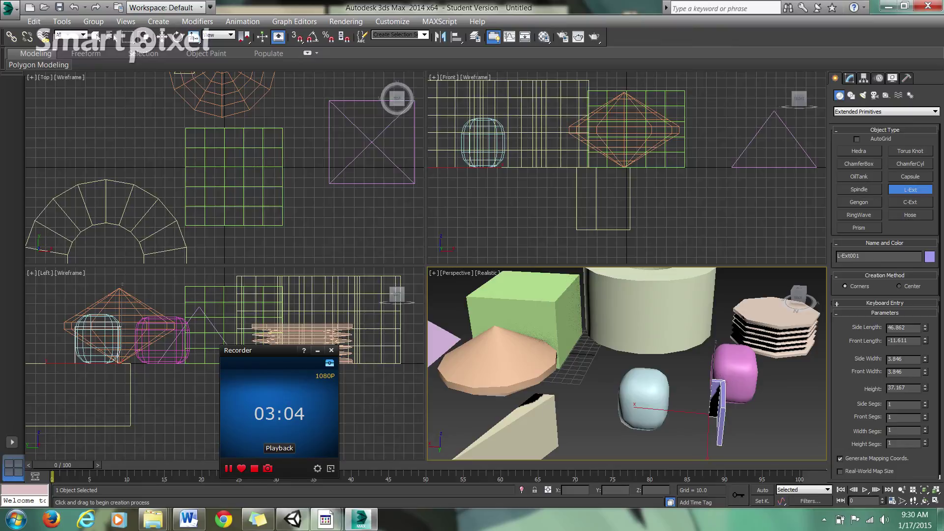
# Step: Select the green box and look through the modifiers available for it
pyautogui.moveTo(639, 364); pyautogui.dragTo(614, 380, button='middle')
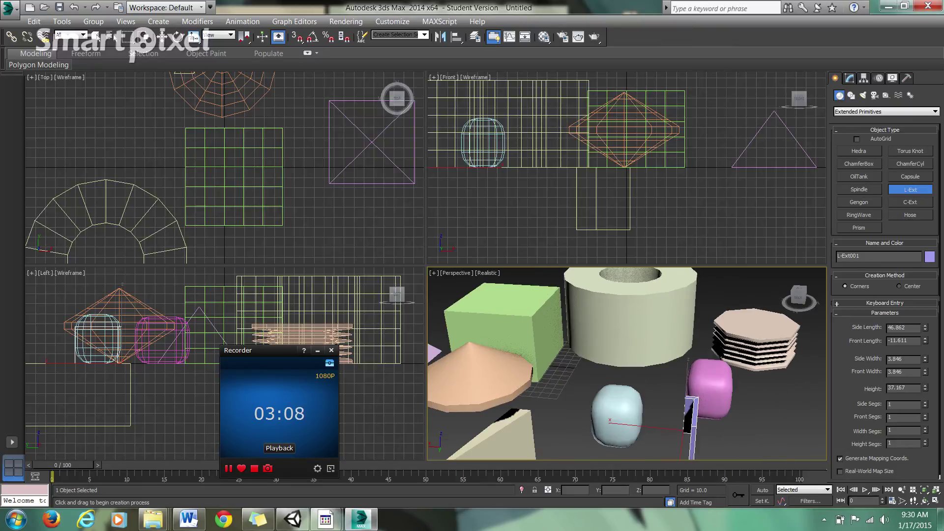
pyautogui.click(96, 37)
pyautogui.click(496, 319)
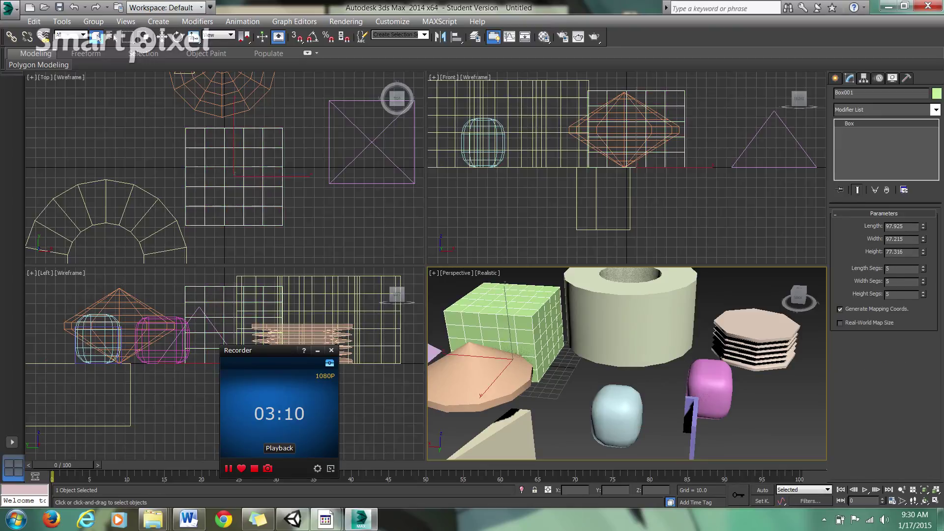
pyautogui.click(935, 110)
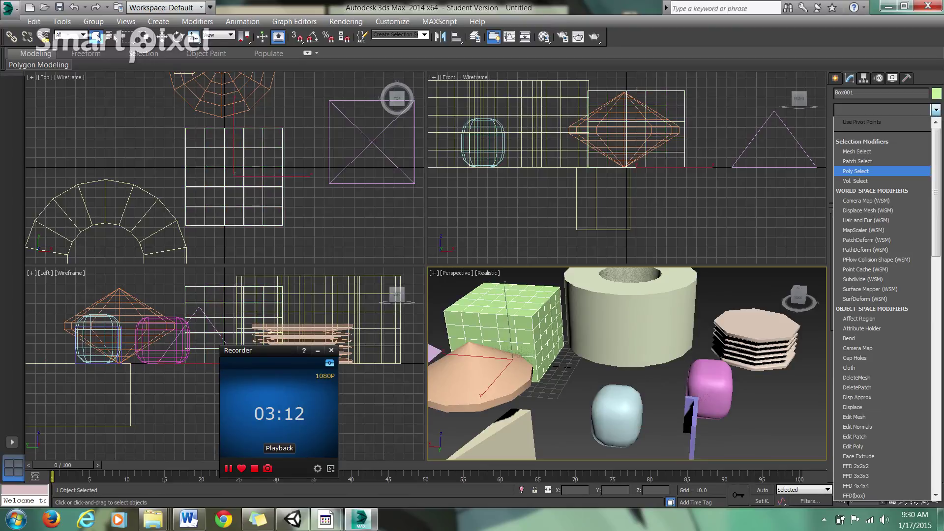
pyautogui.moveTo(936, 174); pyautogui.dragTo(935, 288)
pyautogui.scroll(-2, 885, 304)
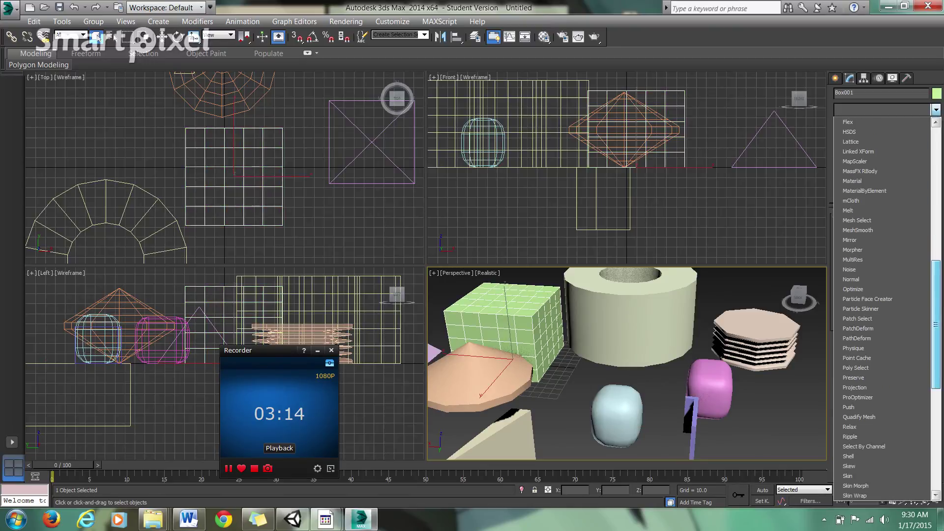
pyautogui.scroll(4, 885, 305)
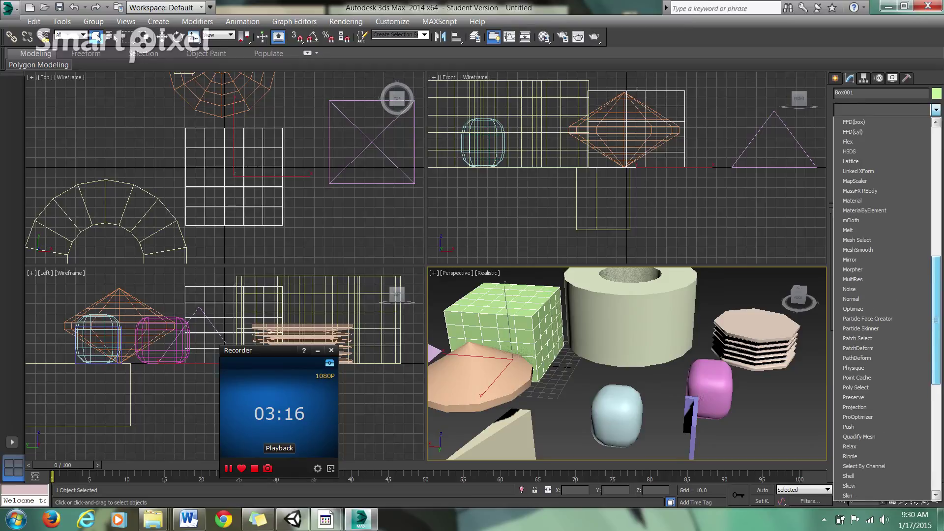
# Step: Delete the spindle, the tube, the hose and the pink chamfer box from the scene
pyautogui.click(482, 378)
pyautogui.click(482, 378)
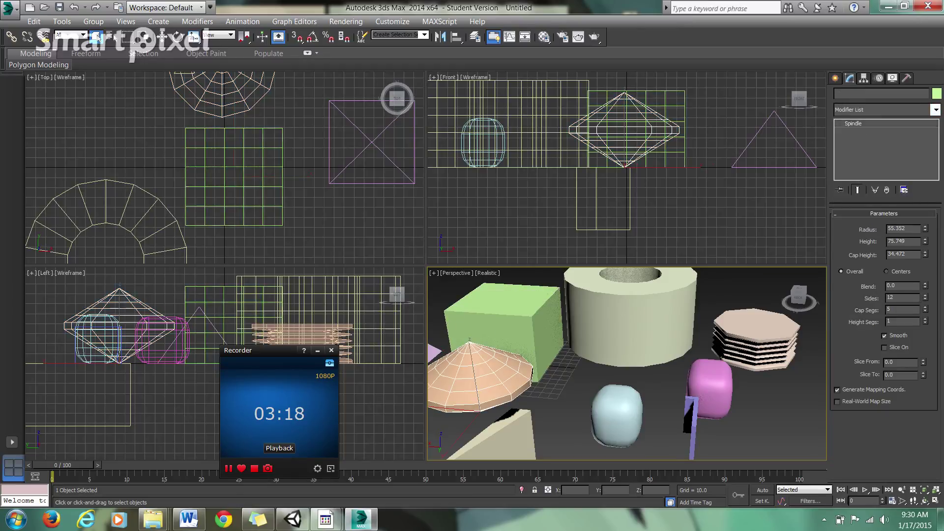
pyautogui.press('Delete')
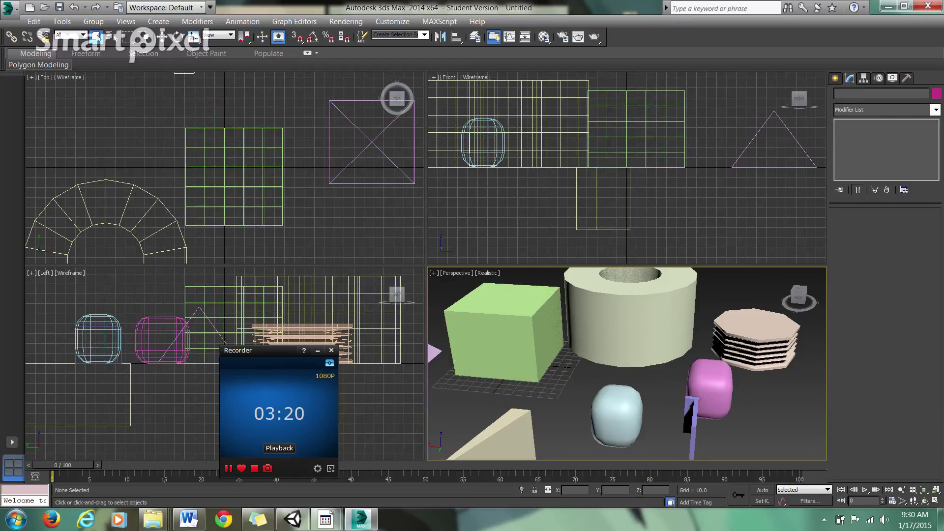
pyautogui.click(434, 353)
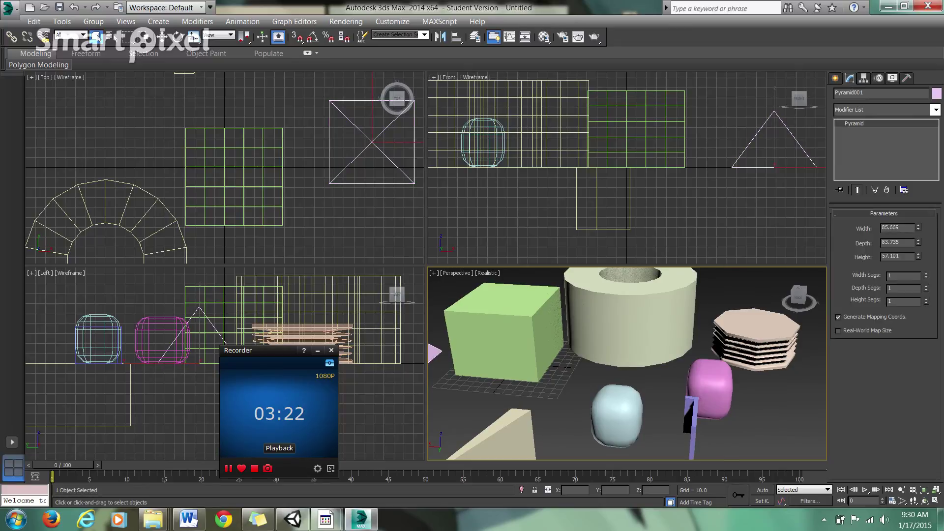
pyautogui.click(631, 324)
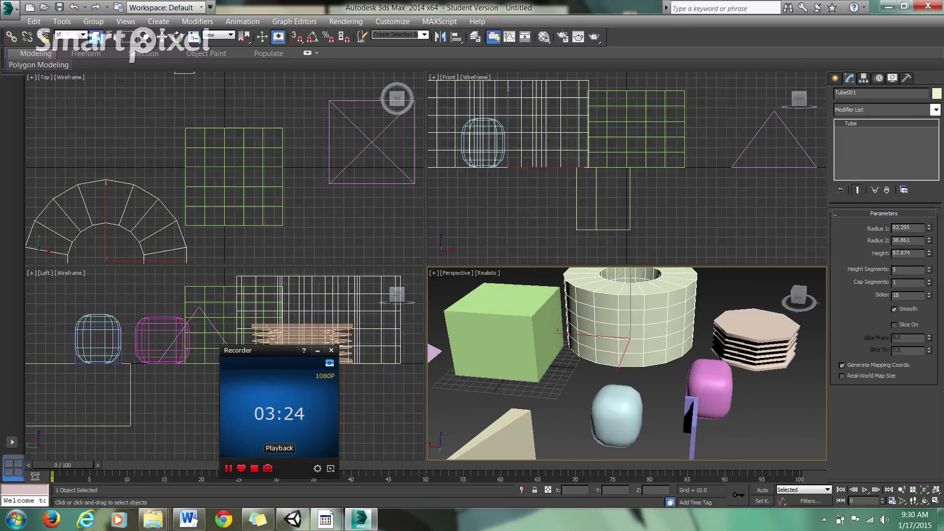
pyautogui.press('Delete')
pyautogui.click(755, 327)
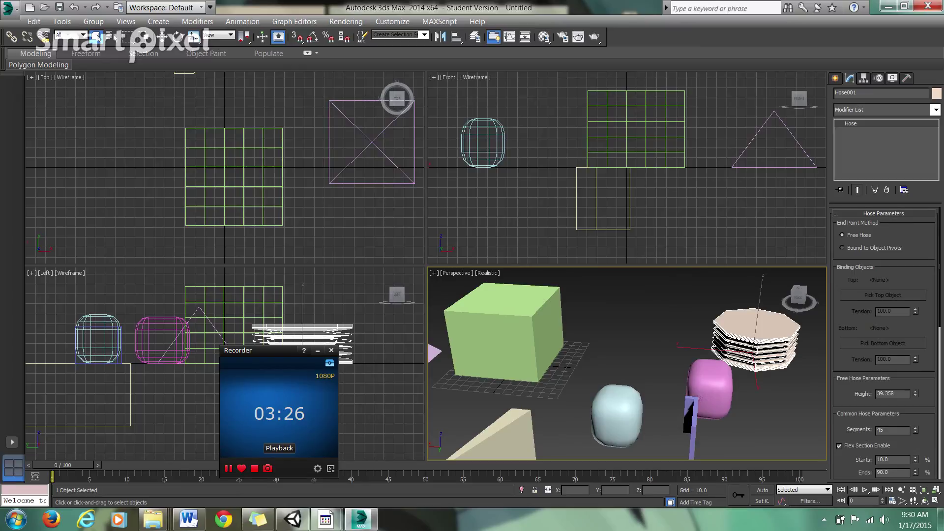
pyautogui.press('Delete')
pyautogui.click(710, 388)
pyautogui.press('Delete')
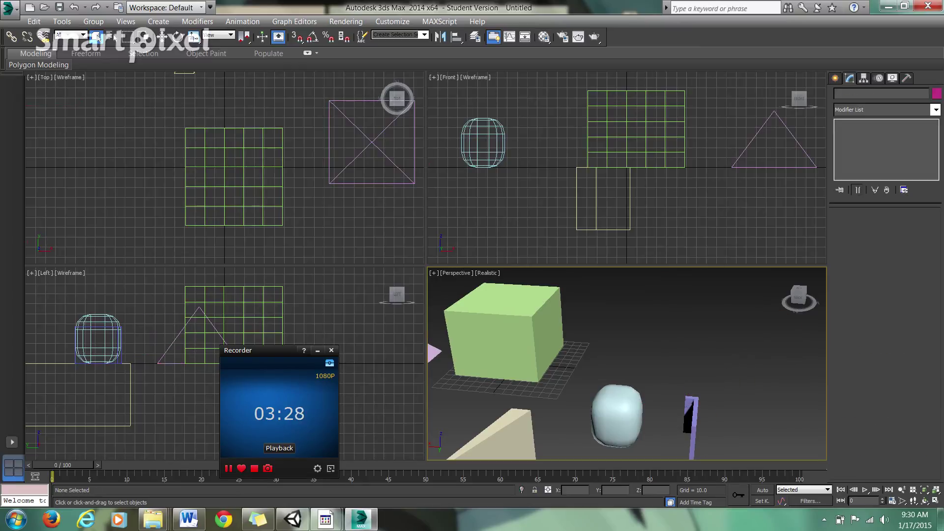
# Step: Delete the L-Ext, light blue rounded shape, prism and pyramid, and select the remaining green box
pyautogui.click(693, 413)
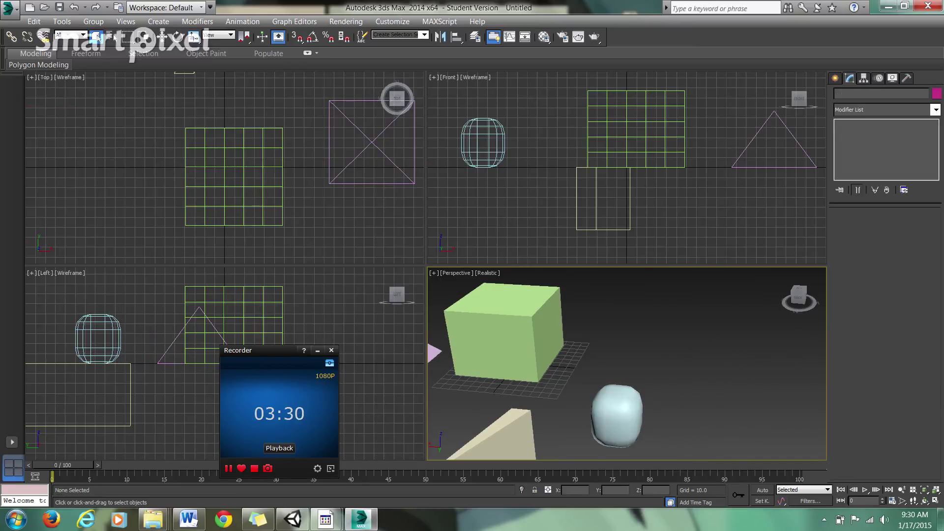
pyautogui.click(616, 416)
pyautogui.press('Delete')
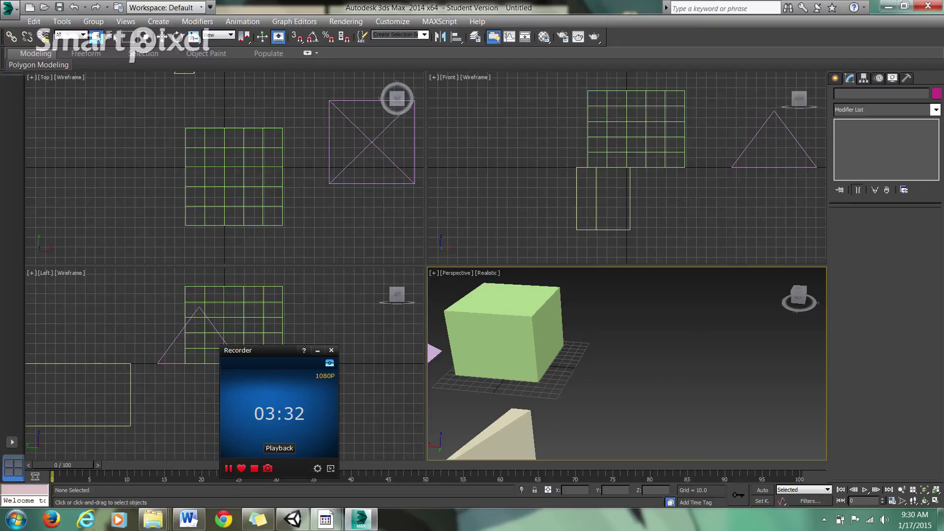
pyautogui.click(516, 436)
pyautogui.press('Delete')
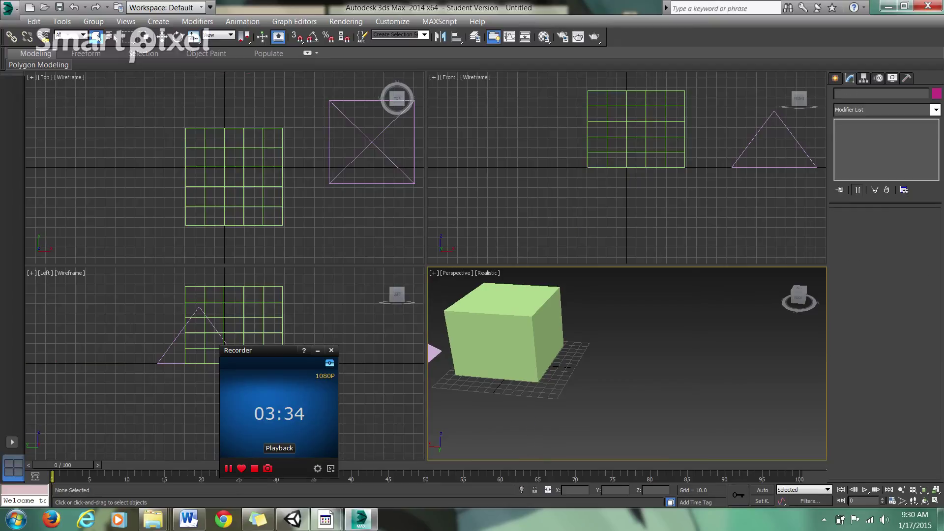
pyautogui.click(434, 353)
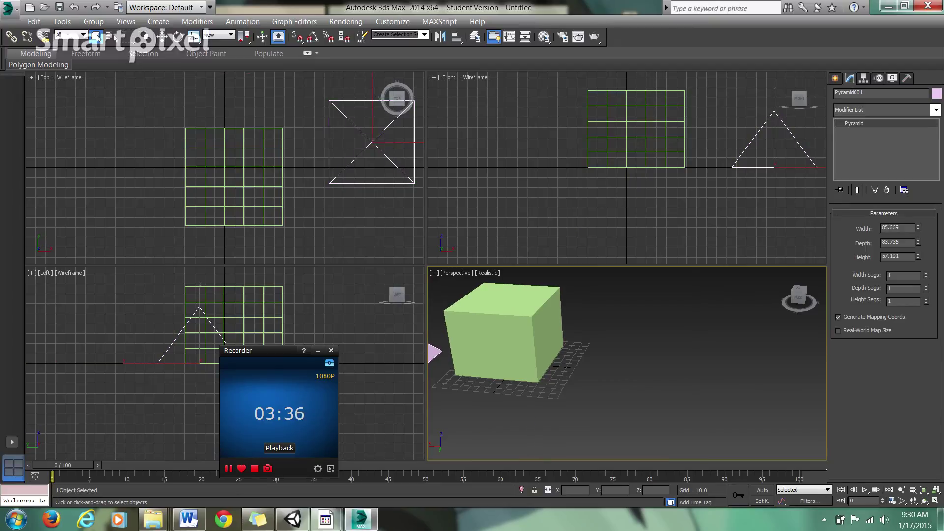
pyautogui.press('Delete')
pyautogui.hotkey('ctrl', 'a')
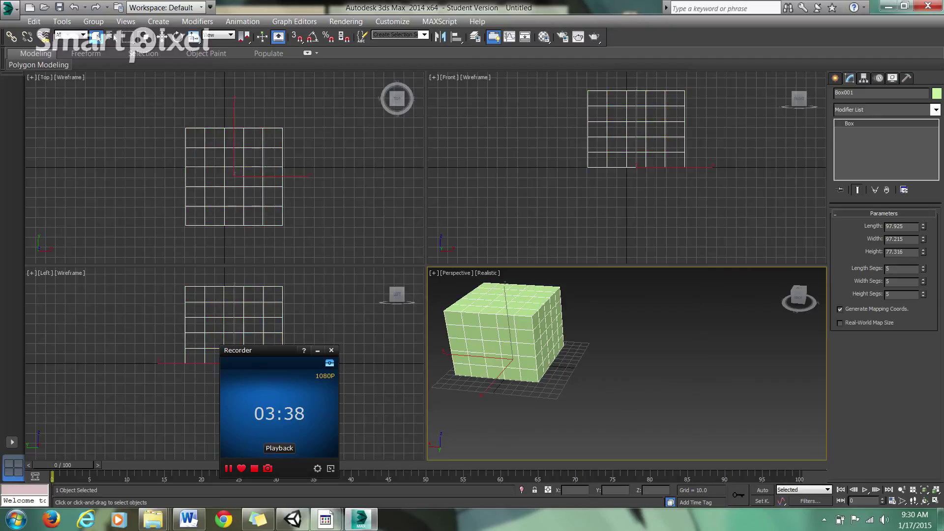
# Step: Try Shaded and Consistent Colors shading in the Perspective viewport, with Edged Faces added to the latter
pyautogui.click(490, 274)
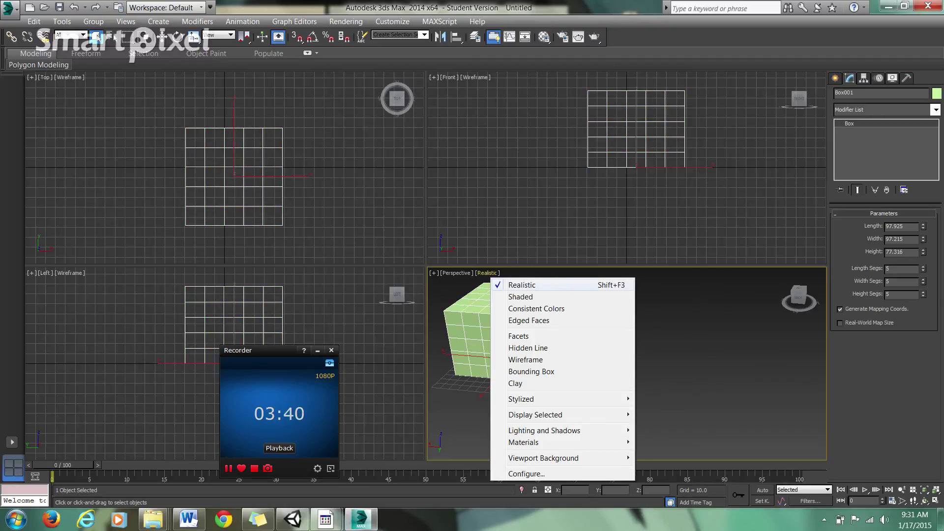
pyautogui.click(517, 296)
pyautogui.click(486, 274)
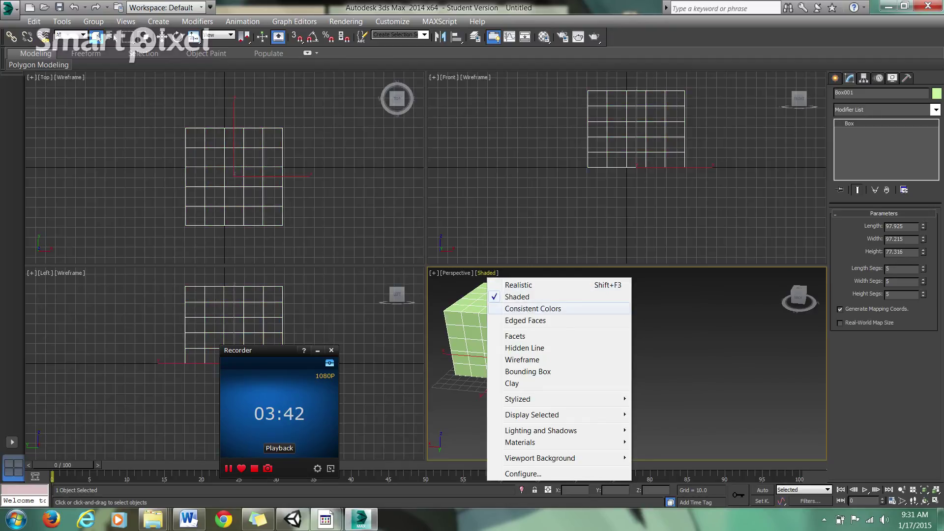
pyautogui.click(533, 309)
pyautogui.click(488, 274)
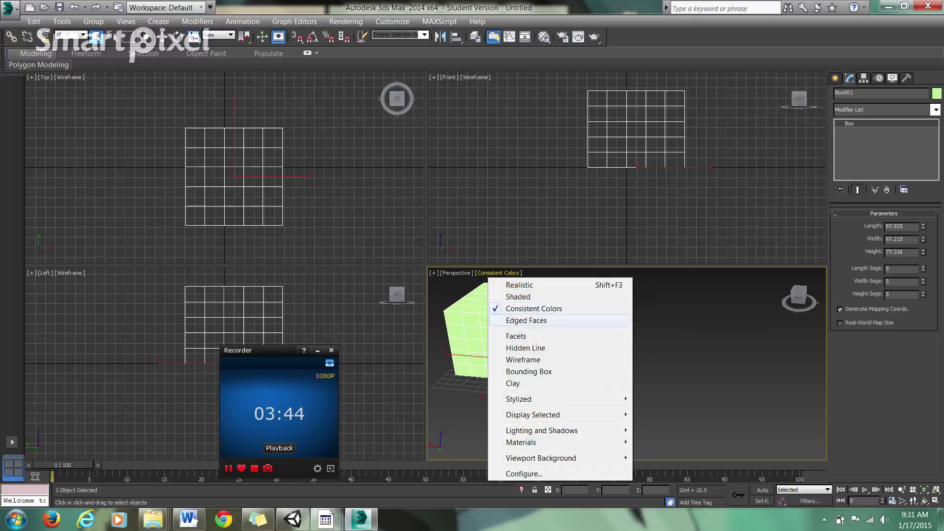
pyautogui.click(526, 320)
# Step: Return the Perspective viewport to Realistic shading with Edged Faces turned off
pyautogui.click(521, 273)
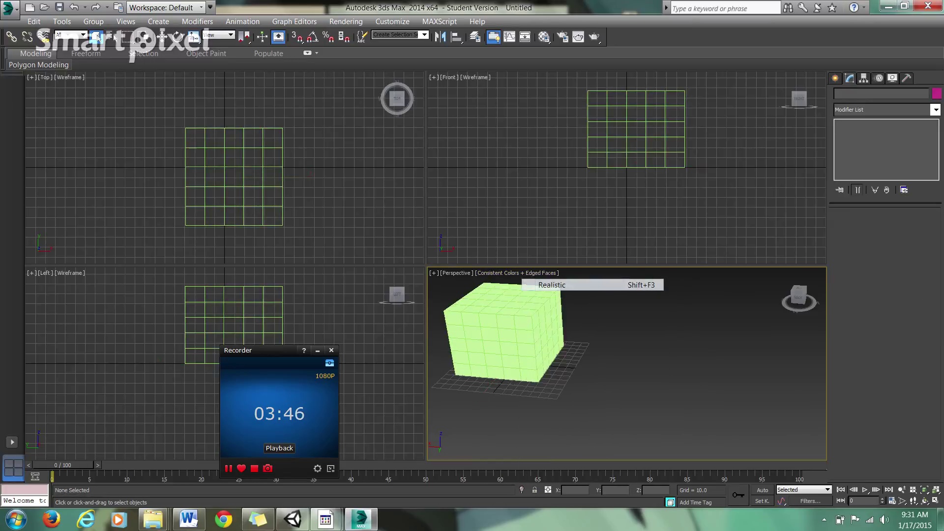
pyautogui.click(551, 284)
pyautogui.click(511, 273)
pyautogui.click(548, 320)
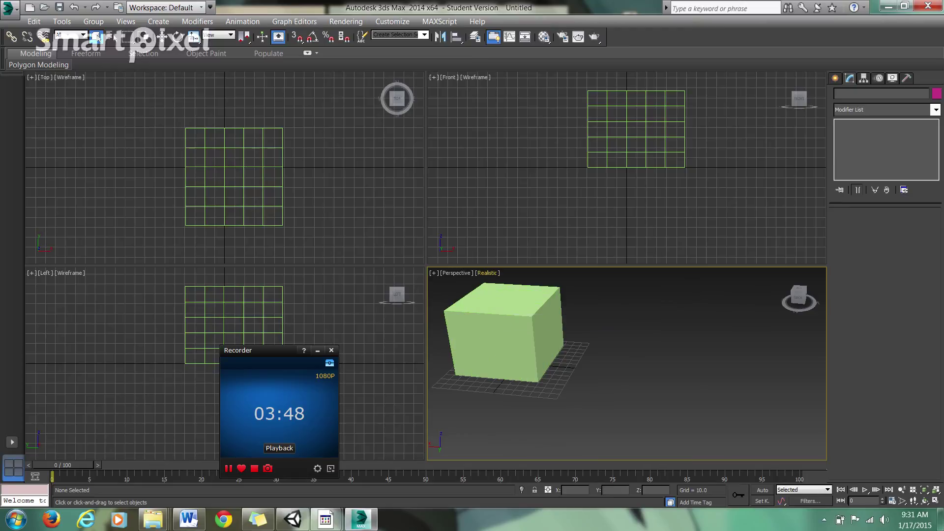
# Step: Show the Perspective viewport in Wireframe and switch it back to Realistic shading
pyautogui.click(488, 273)
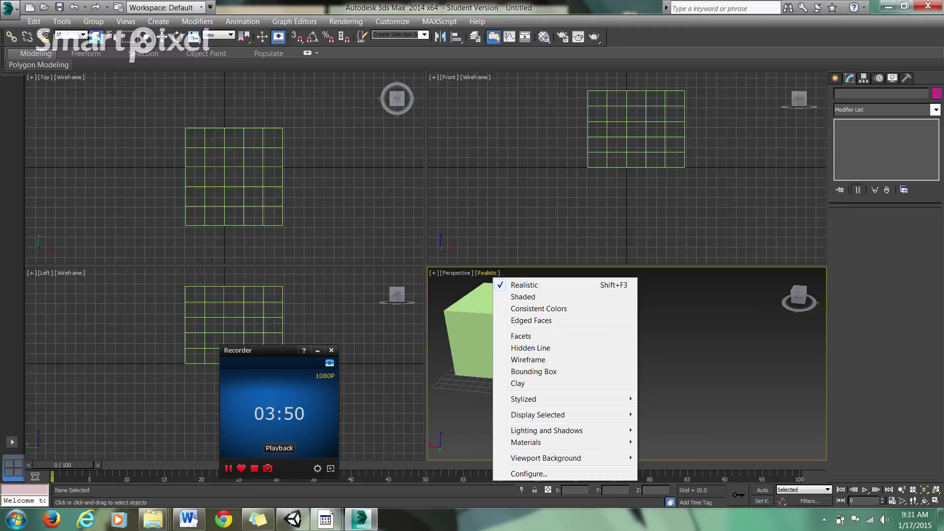
pyautogui.click(527, 359)
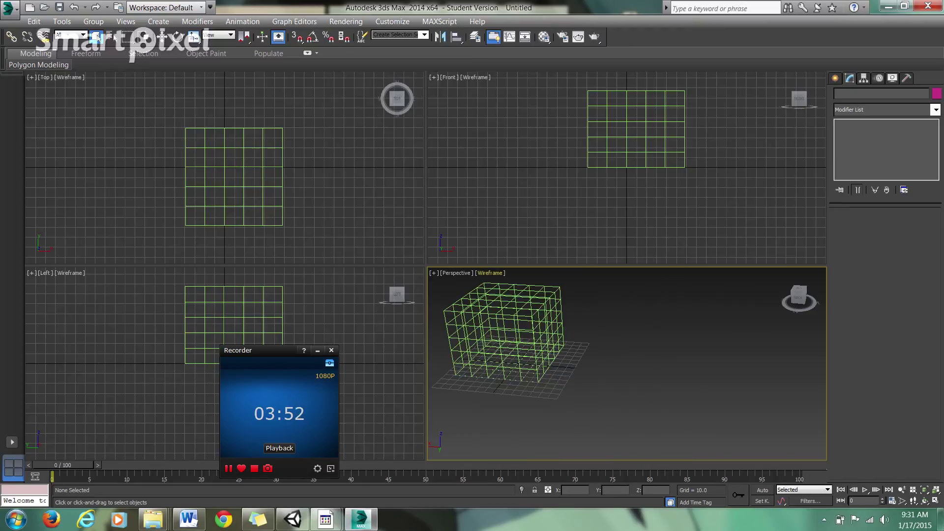
pyautogui.click(494, 273)
pyautogui.click(521, 284)
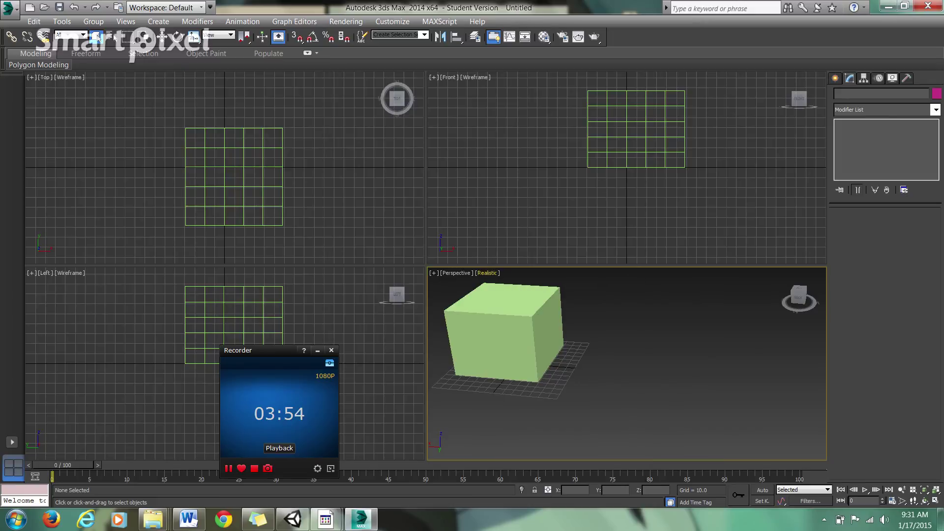
# Step: Switch the Perspective viewport to an Orthographic view and back to Perspective
pyautogui.click(456, 273)
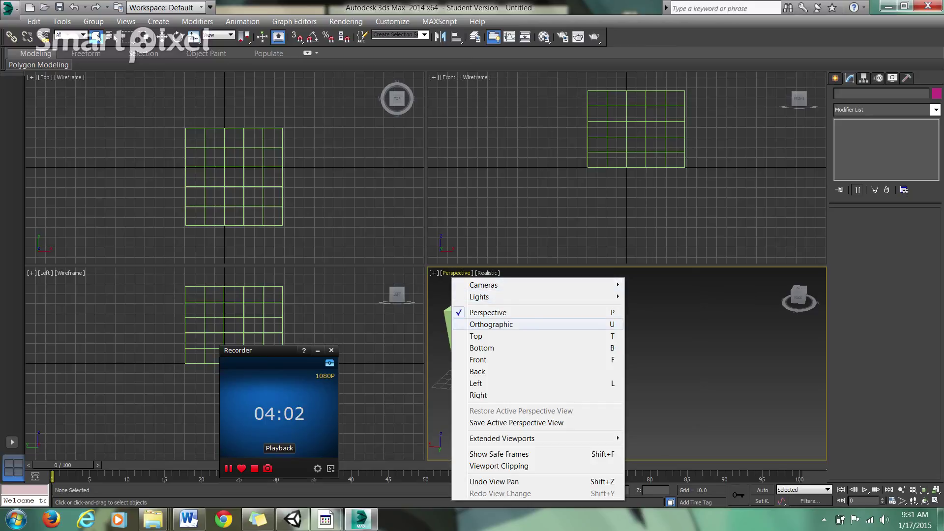
pyautogui.click(491, 324)
pyautogui.click(455, 273)
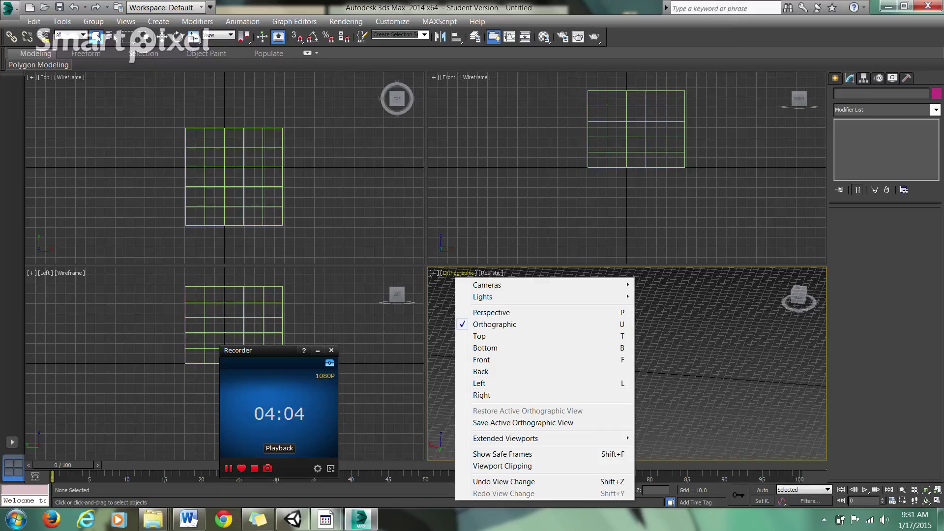
pyautogui.click(492, 310)
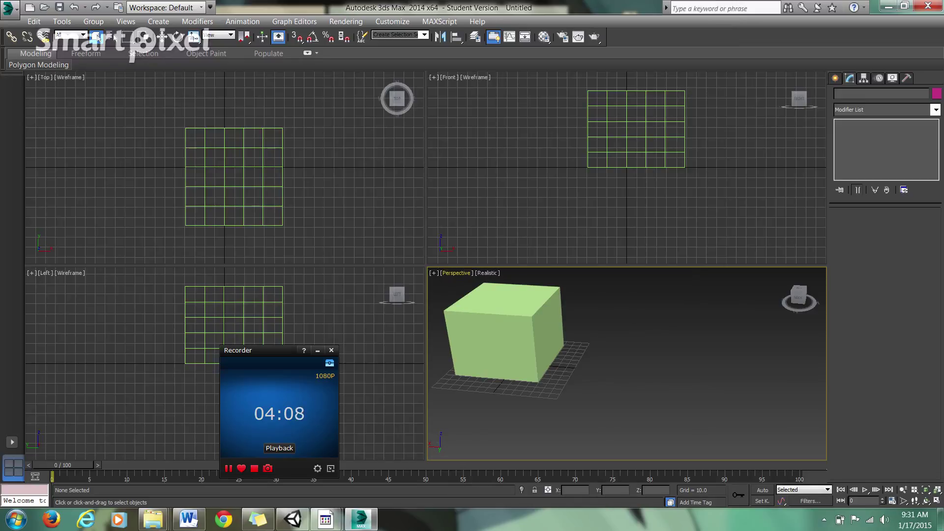
# Step: Change the Perspective viewport to Orthographic and Top views, and tilt it with the ViewCube to show the box's side
pyautogui.click(456, 274)
pyautogui.click(491, 324)
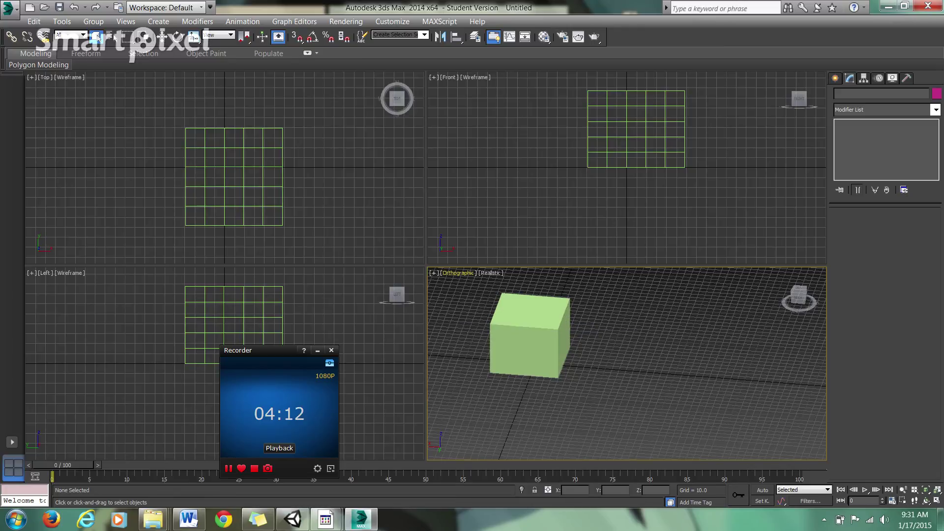
pyautogui.click(457, 273)
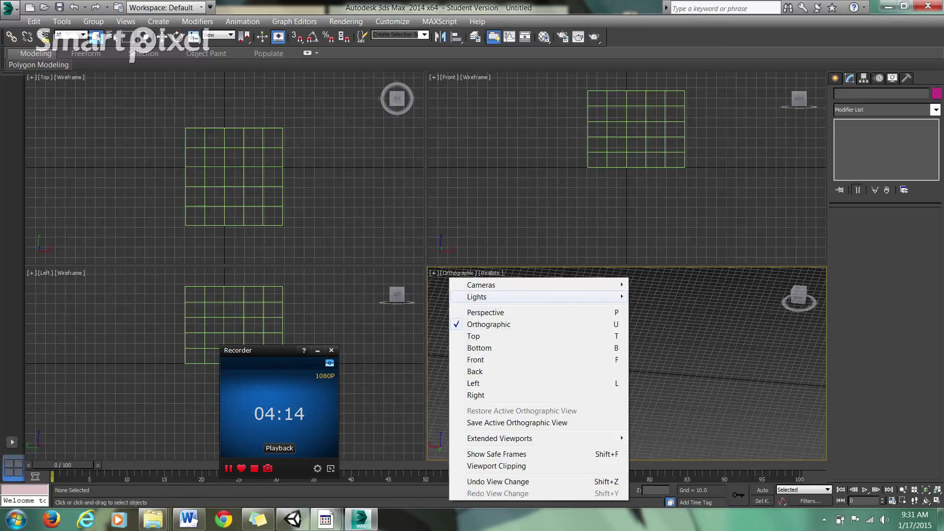
pyautogui.click(474, 336)
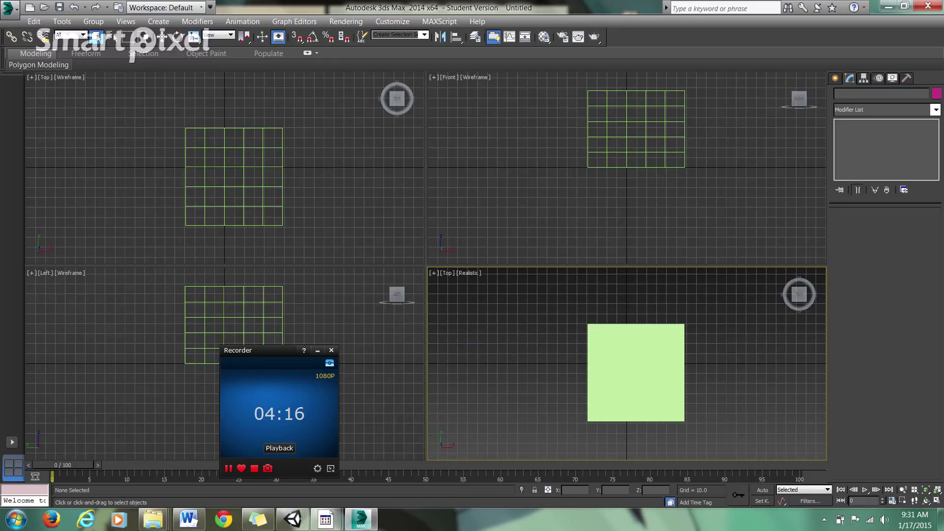
pyautogui.moveTo(799, 294); pyautogui.dragTo(698, 271)
pyautogui.moveTo(490, 273); pyautogui.dragTo(669, 326)
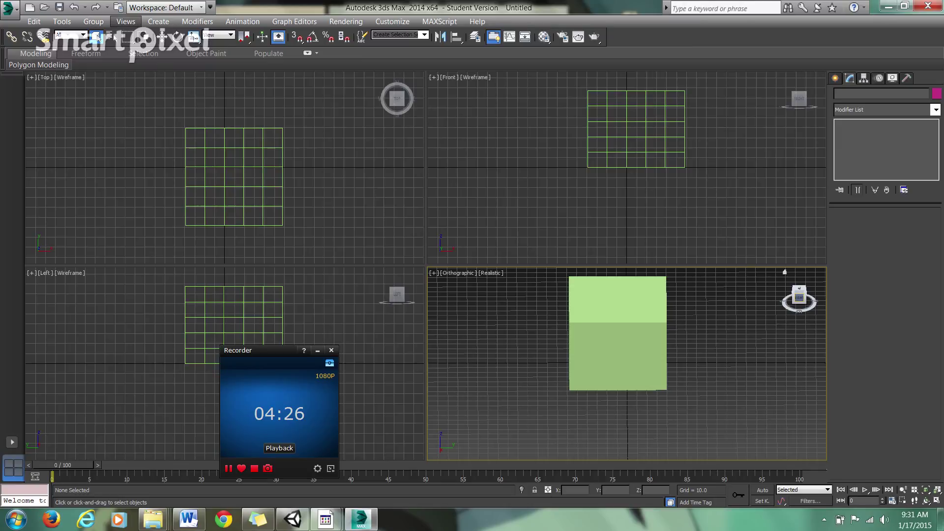
# Step: Turn on the SteeringWheels and use the wheel to zoom, orbit and rewind the view of the green box
pyautogui.click(126, 21)
pyautogui.moveTo(197, 142)
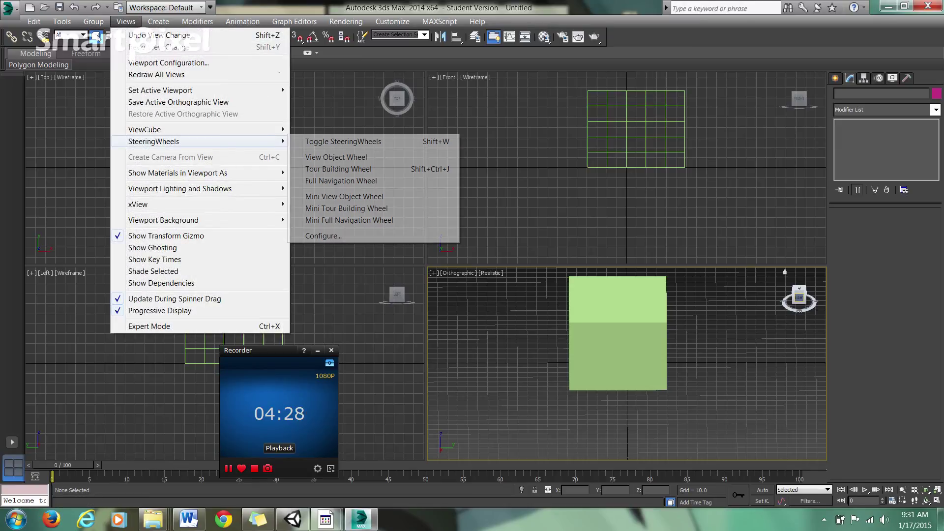
pyautogui.click(300, 142)
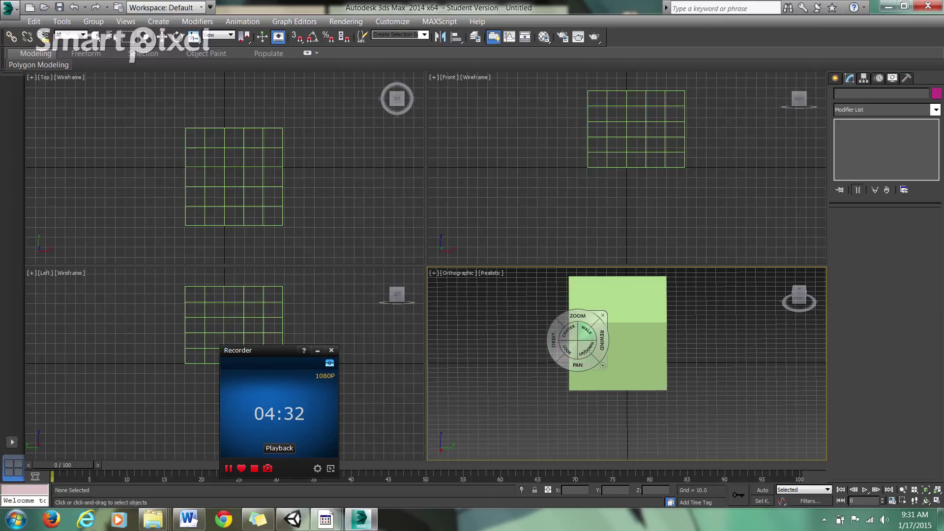
pyautogui.moveTo(462, 324)
pyautogui.mouseDown()
pyautogui.moveTo(472, 321)
pyautogui.moveTo(463, 315)
pyautogui.mouseUp()
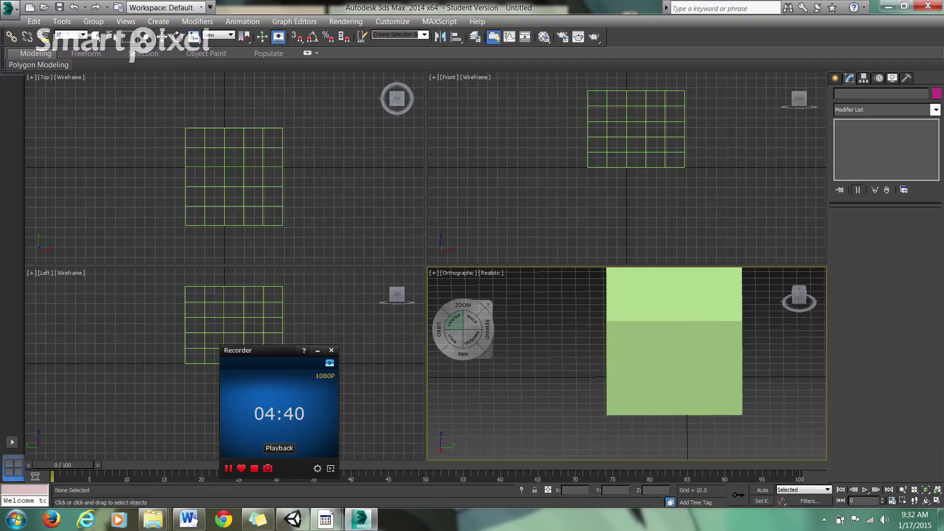
pyautogui.moveTo(444, 313)
pyautogui.mouseDown()
pyautogui.moveTo(455, 339)
pyautogui.moveTo(612, 332)
pyautogui.moveTo(479, 333)
pyautogui.moveTo(471, 343)
pyautogui.moveTo(500, 316)
pyautogui.mouseUp()
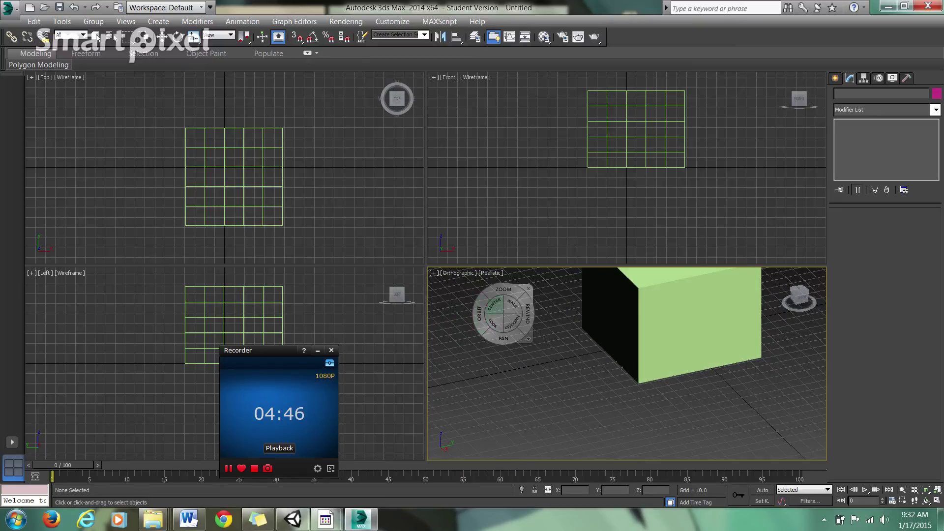
pyautogui.moveTo(670, 308); pyautogui.dragTo(666, 320)
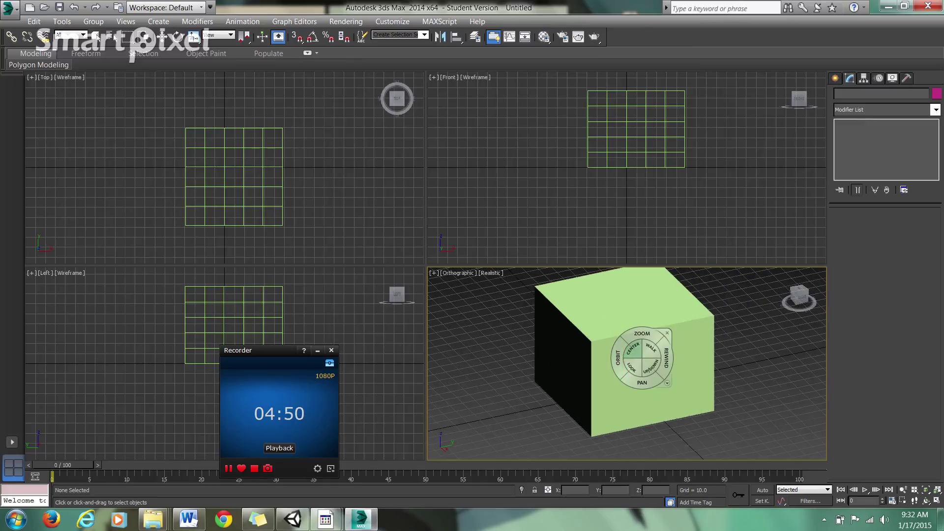
pyautogui.moveTo(609, 364); pyautogui.dragTo(528, 389)
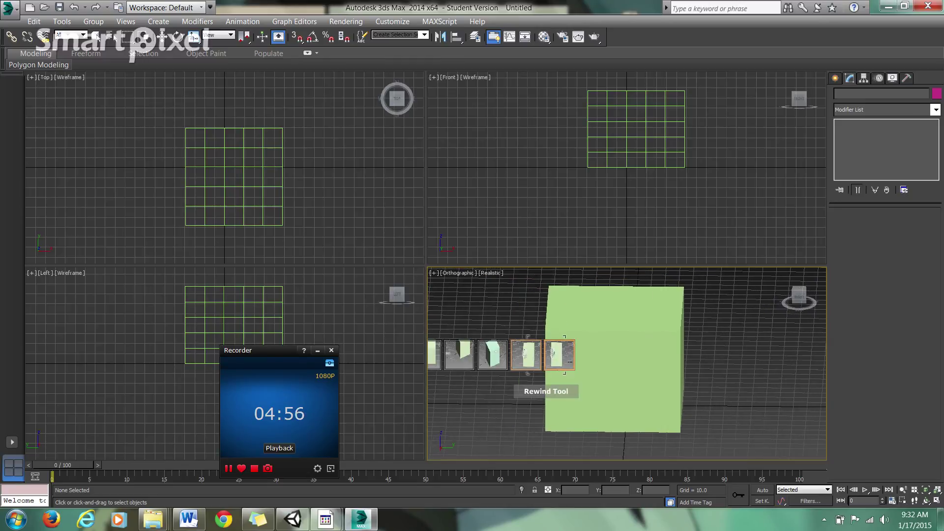